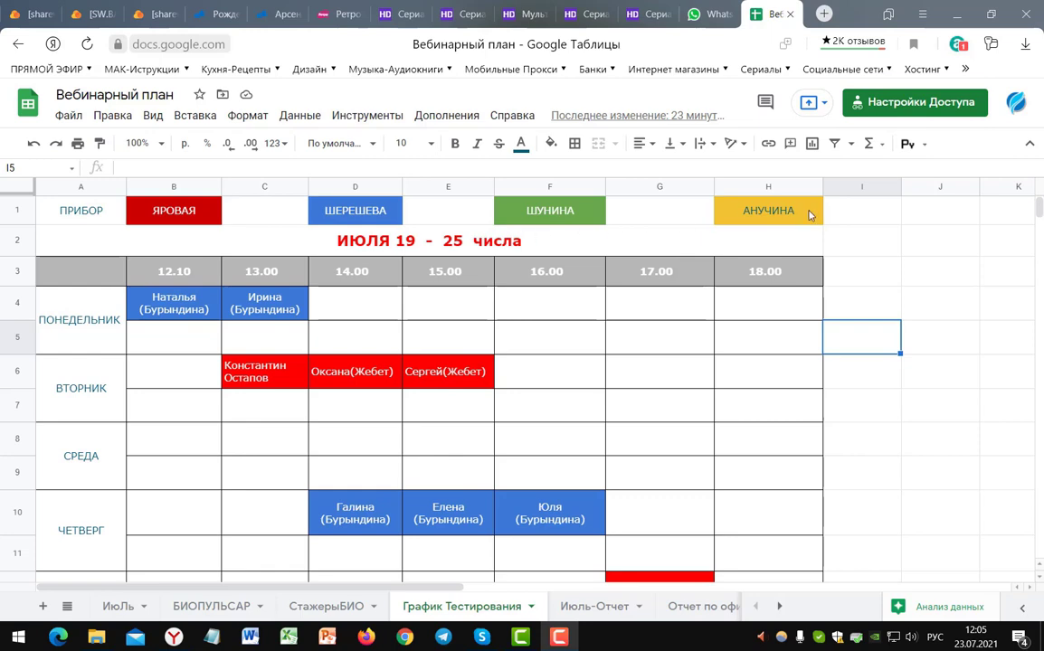
- Select cell B1, then open the sharing options of the Вебинарный план spreadsheet
{"action": "left_click", "coordinate": [724, 207]}
{"action": "left_click", "coordinate": [556, 210]}
{"action": "key", "text": "Left"}
{"action": "key", "text": "Left"}
{"action": "key", "text": "Left"}
{"action": "key", "text": "Left"}
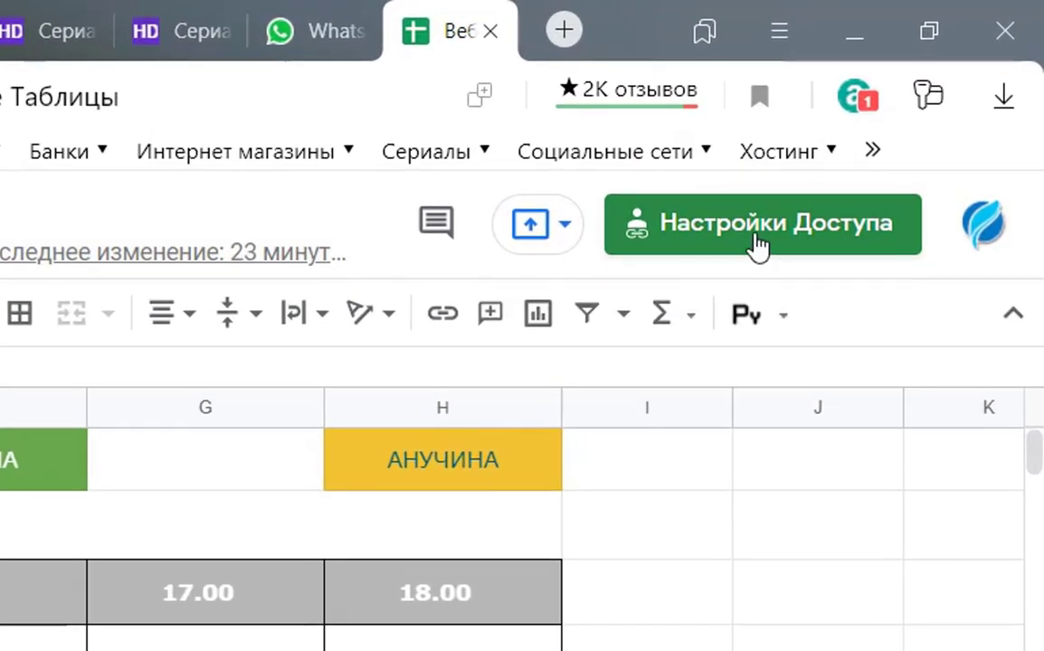
{"action": "left_click", "coordinate": [758, 243]}
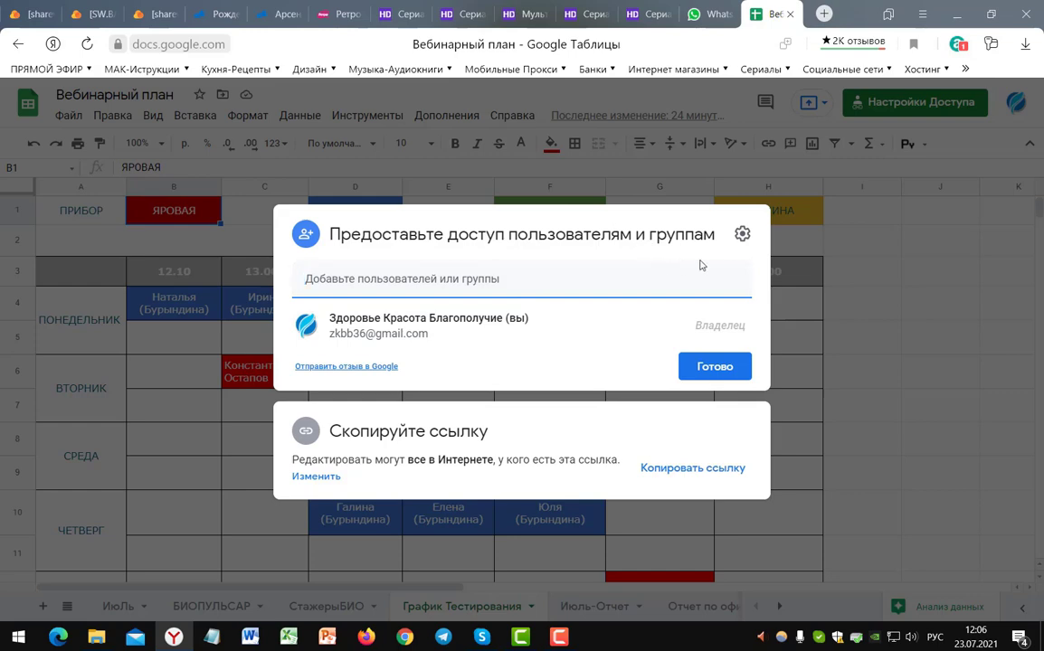
- Copy the spreadsheet's edit link from the sharing dialog
{"action": "left_click", "coordinate": [741, 234]}
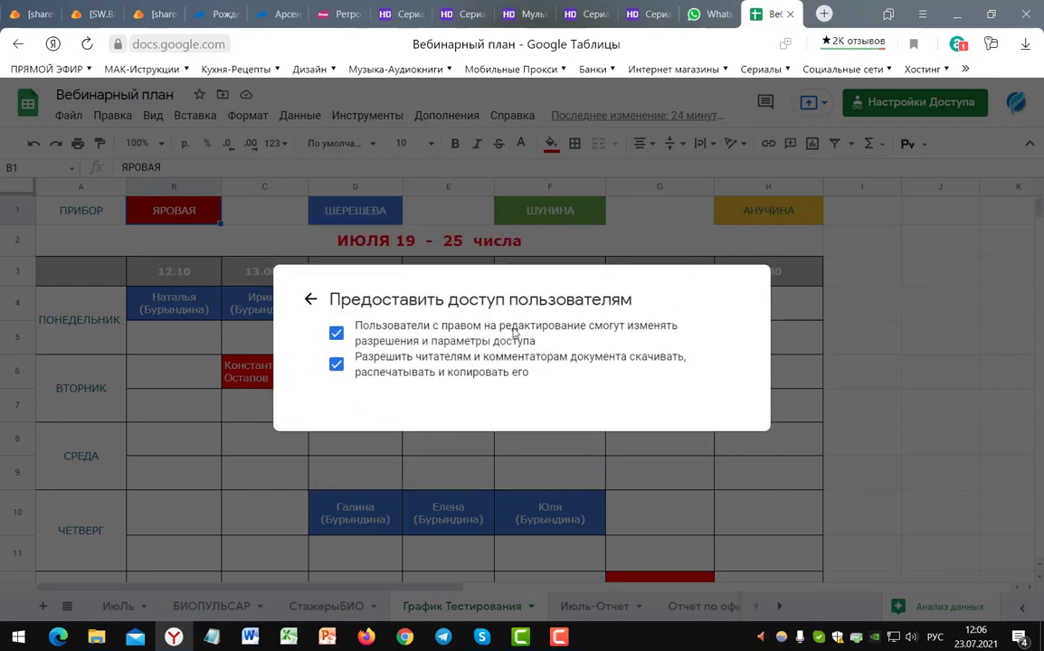
{"action": "key", "text": "Escape"}
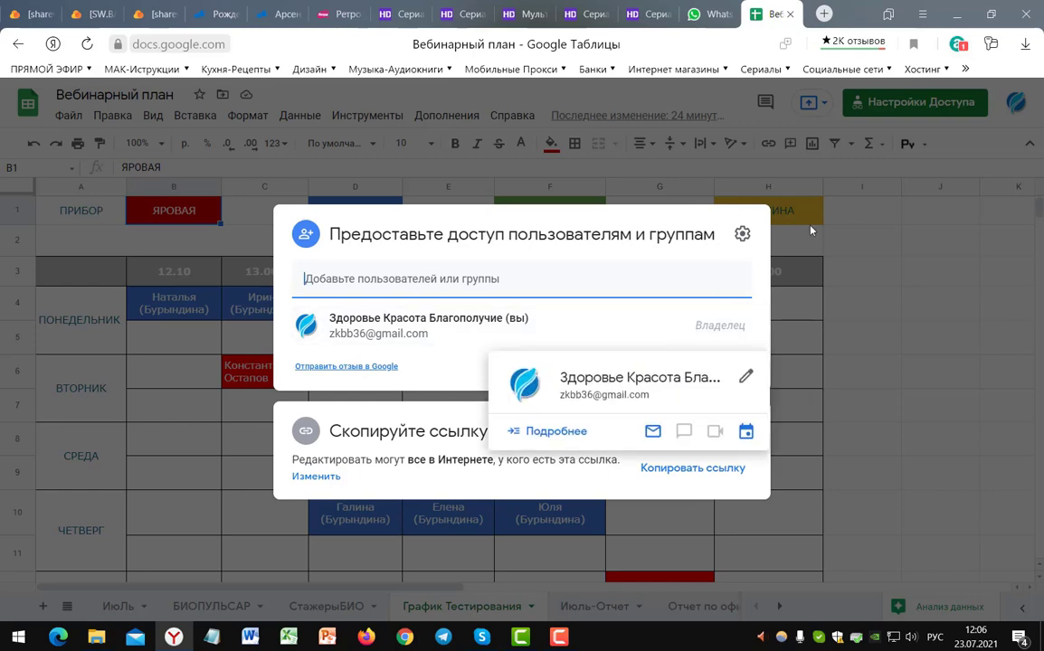
{"action": "left_click", "coordinate": [692, 468]}
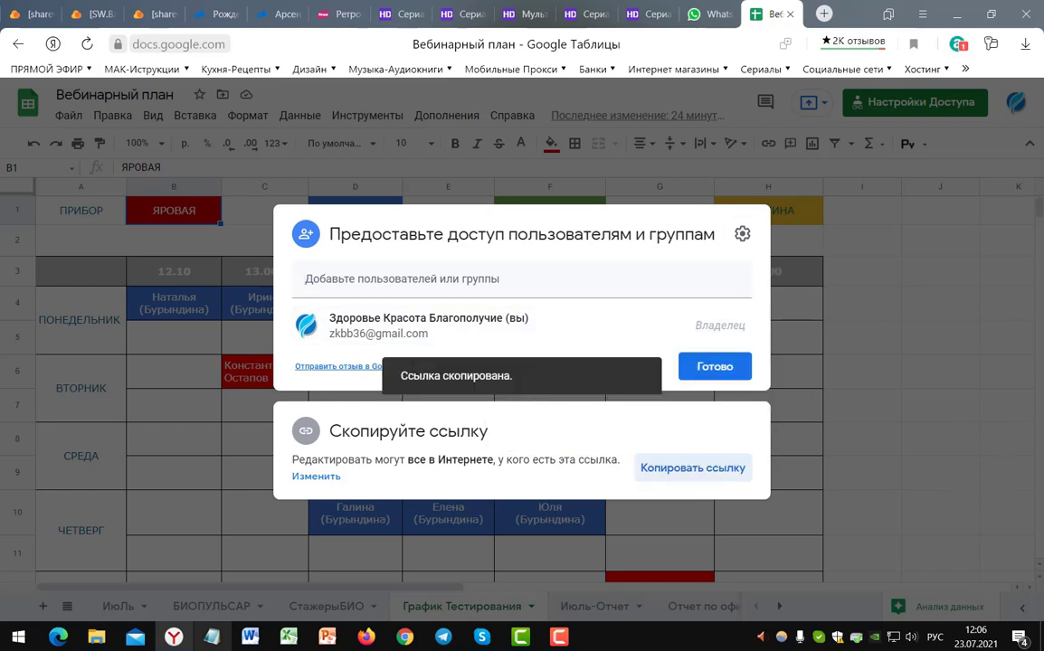
- Test-paste the link in Notepad, discard it without saving, and return to WhatsApp
{"action": "left_click", "coordinate": [212, 637]}
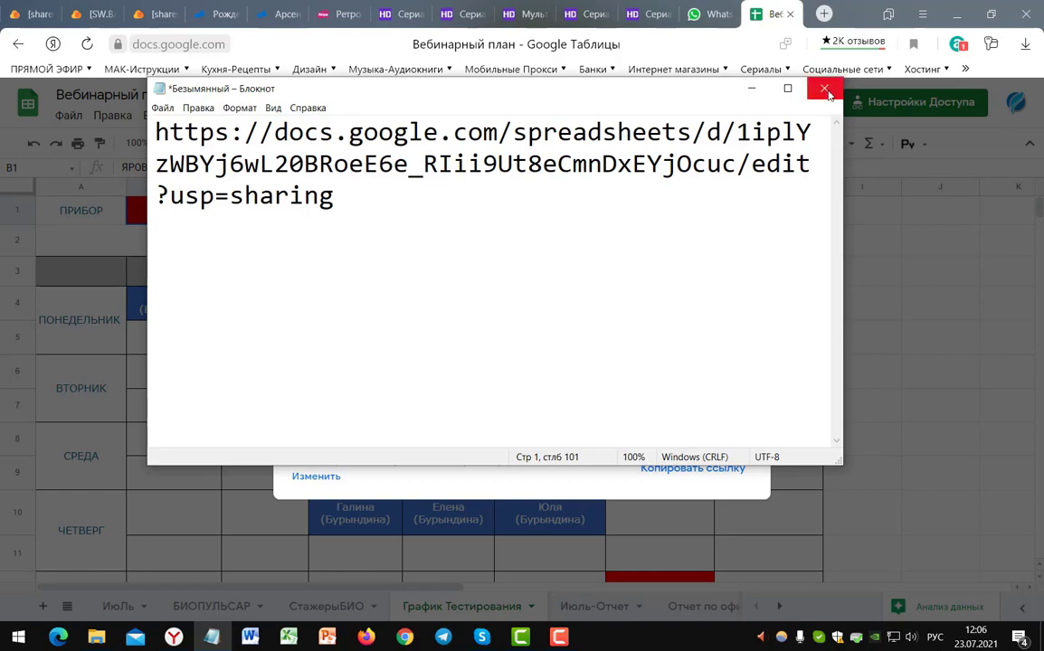
{"action": "left_click", "coordinate": [826, 90]}
{"action": "left_click", "coordinate": [538, 328]}
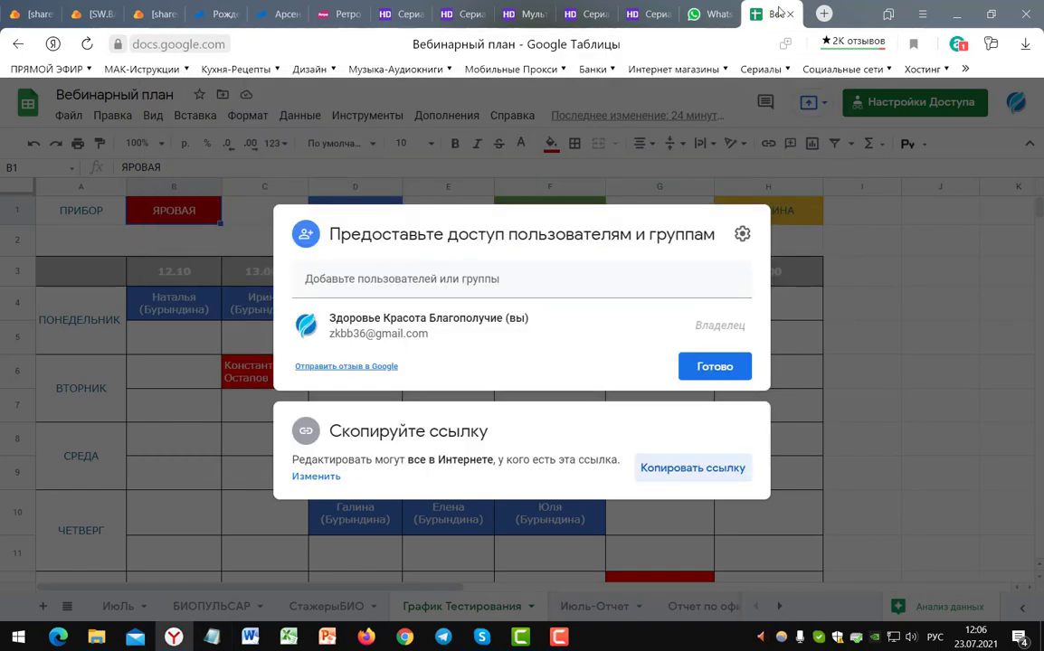
{"action": "left_click", "coordinate": [713, 13]}
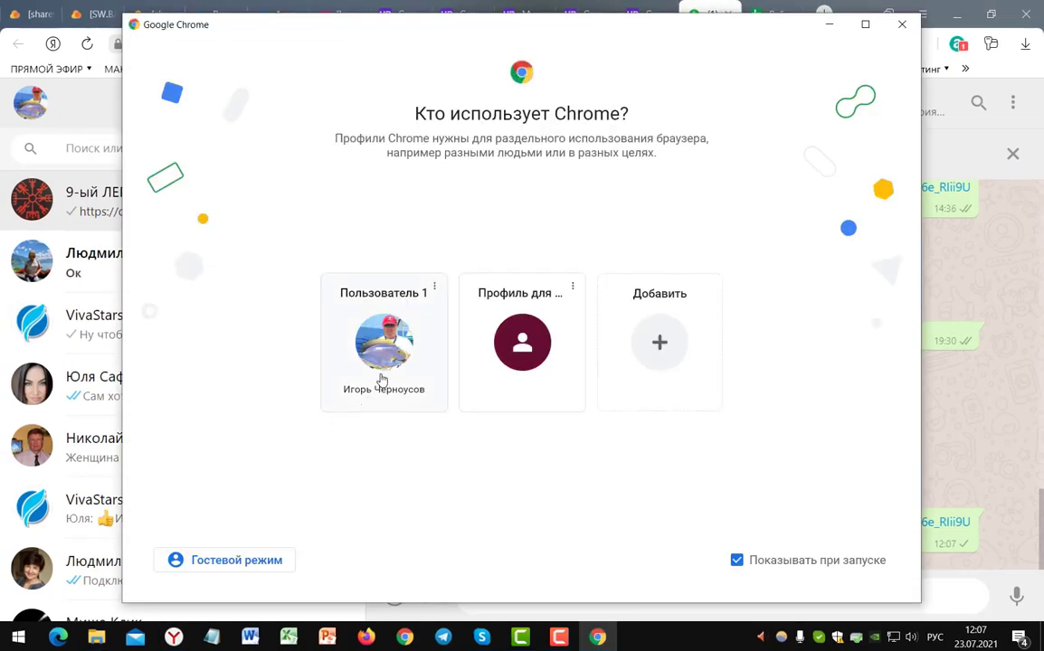
- Open Chrome as Пользователь 1 and load the pasted Вебинарный план link in the address bar
{"action": "left_click", "coordinate": [380, 371]}
{"action": "left_click", "coordinate": [366, 13]}
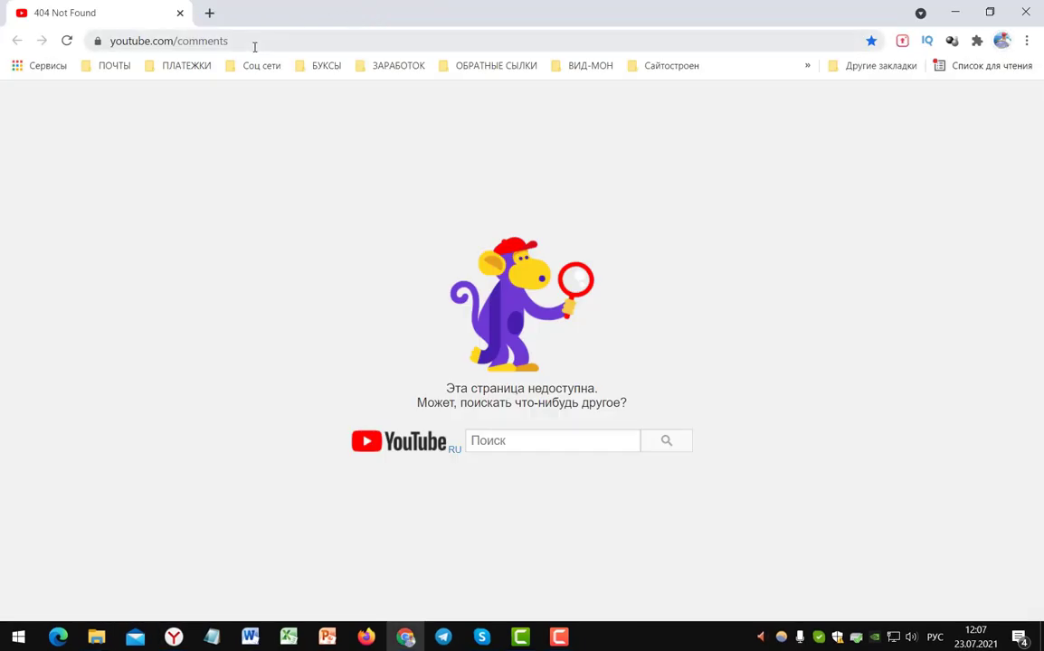
{"action": "left_click", "coordinate": [254, 41]}
{"action": "key", "text": "Return"}
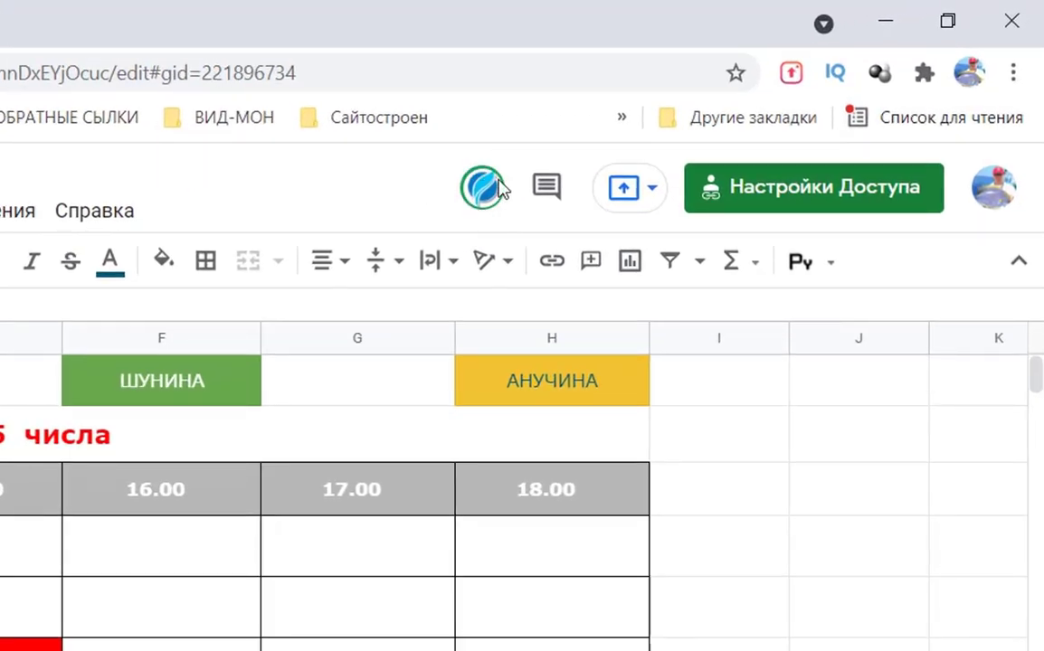
- Dismiss the open share dialog in the Yandex browser with Готово, then go back to Chrome
{"action": "mouse_move", "coordinate": [487, 191]}
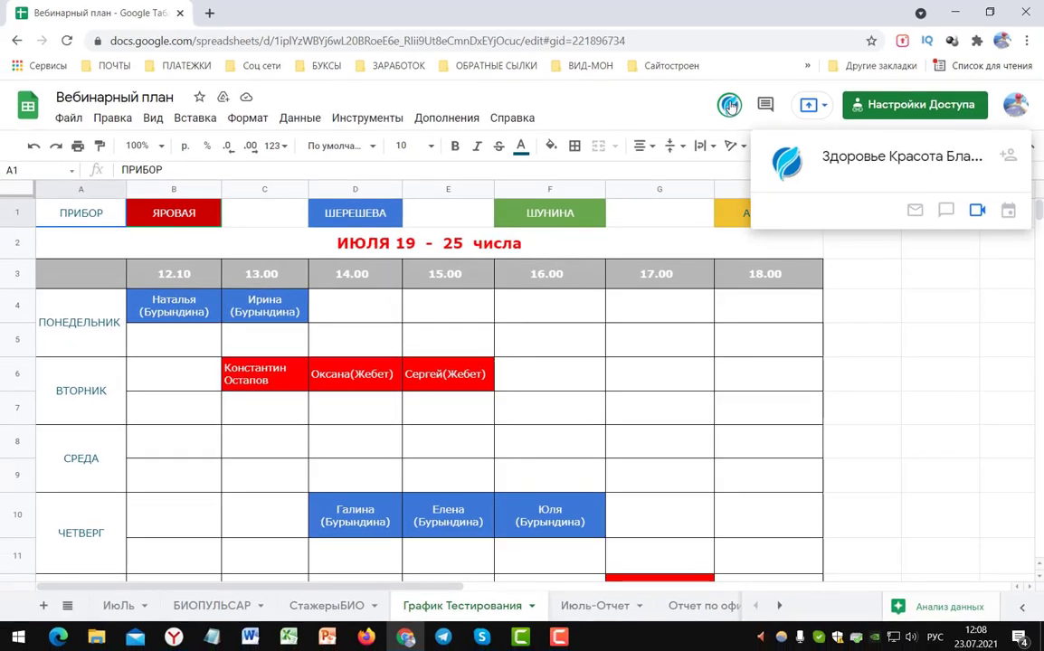
{"action": "key", "text": "alt+Tab"}
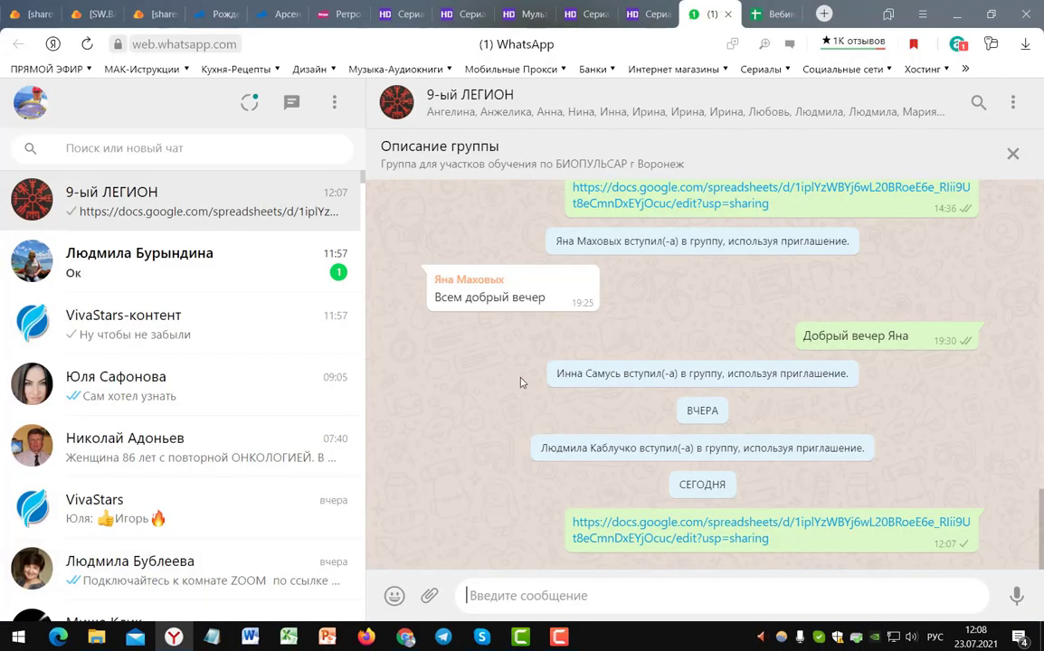
{"action": "key", "text": "ctrl+Tab"}
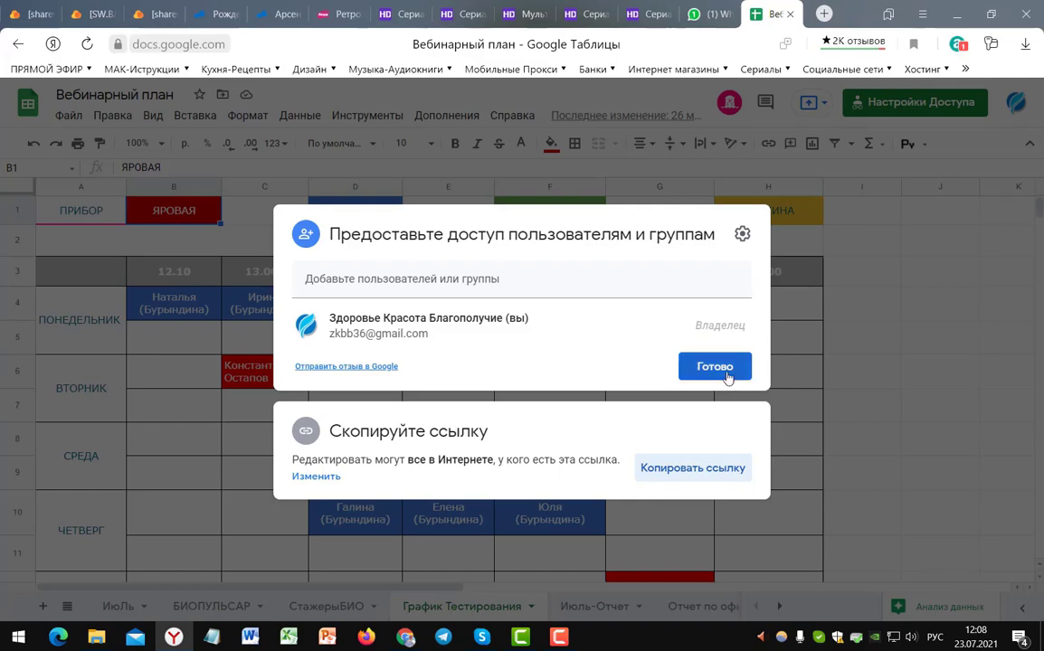
{"action": "left_click", "coordinate": [715, 366]}
{"action": "key", "text": "alt+Tab"}
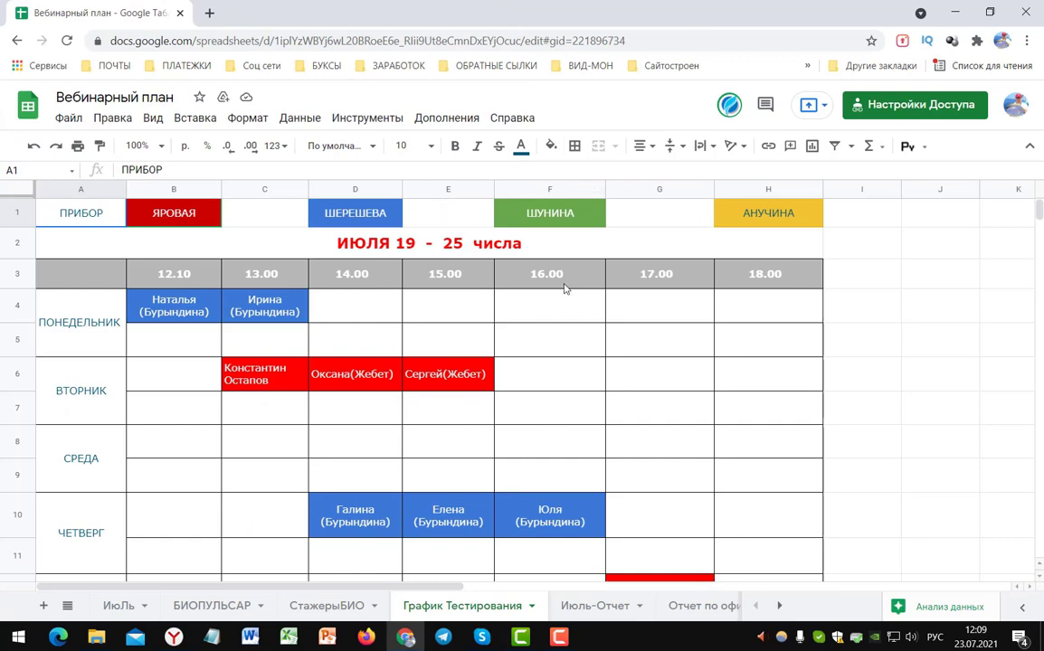
{"action": "left_click", "coordinate": [380, 247]}
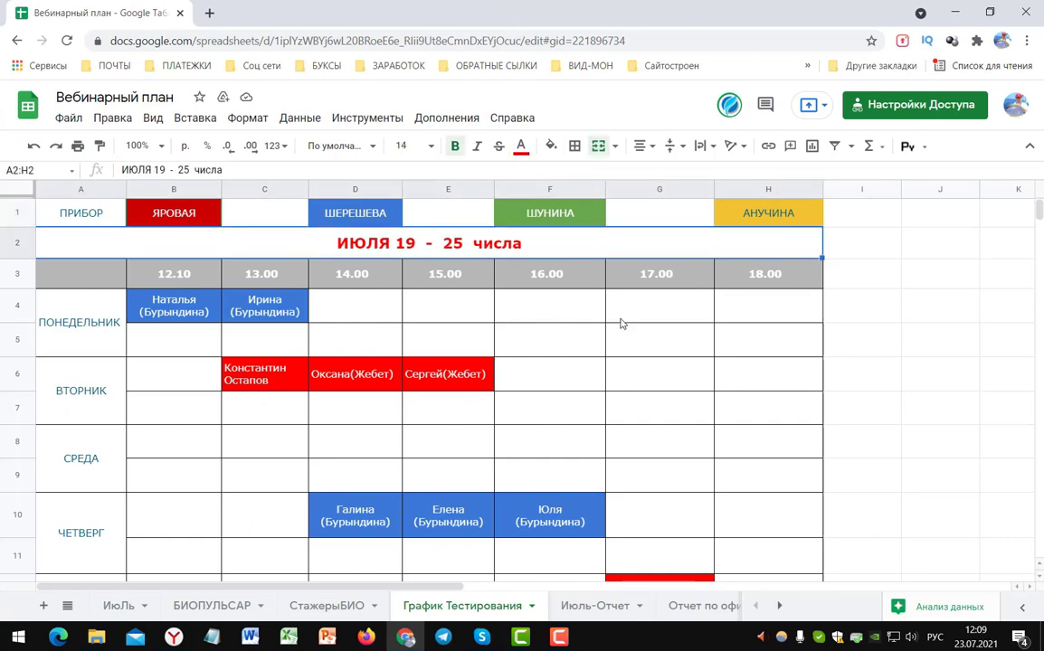
{"action": "scroll", "coordinate": [932, 385], "scroll_direction": "down", "scroll_amount": 3}
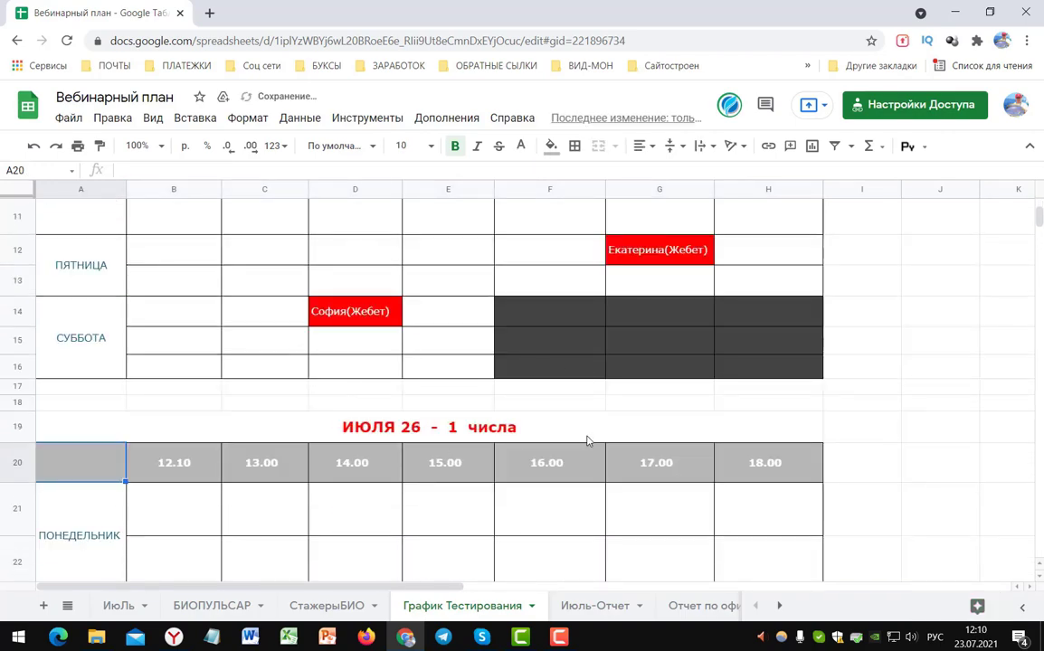
{"action": "scroll", "coordinate": [488, 445], "scroll_direction": "up", "scroll_amount": 1}
{"action": "scroll", "coordinate": [582, 419], "scroll_direction": "down", "scroll_amount": 3}
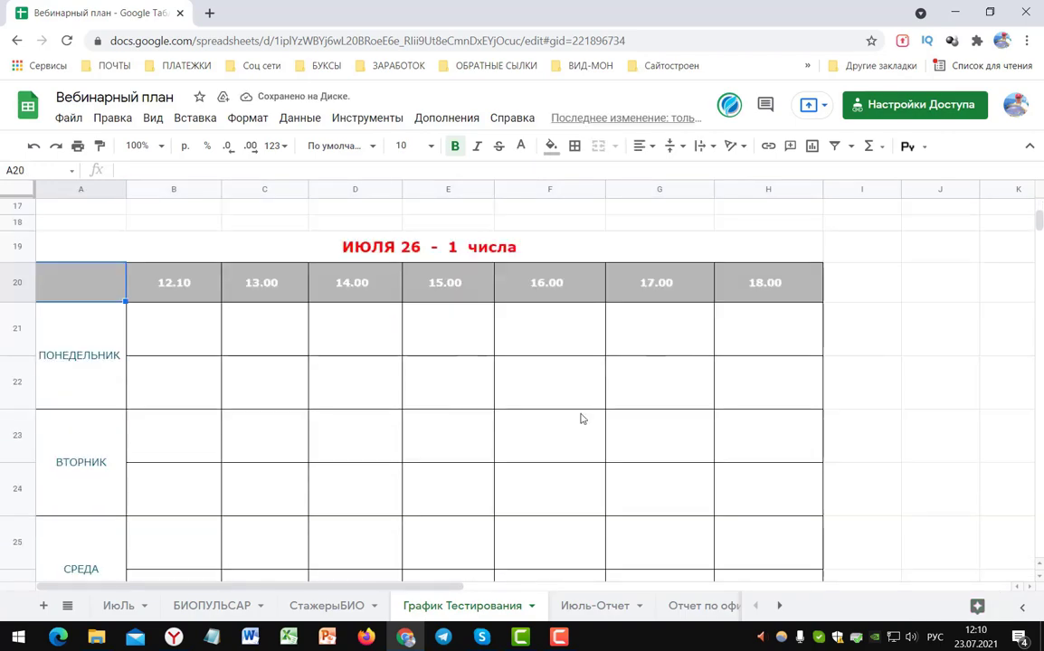
{"action": "scroll", "coordinate": [637, 456], "scroll_direction": "up", "scroll_amount": 5}
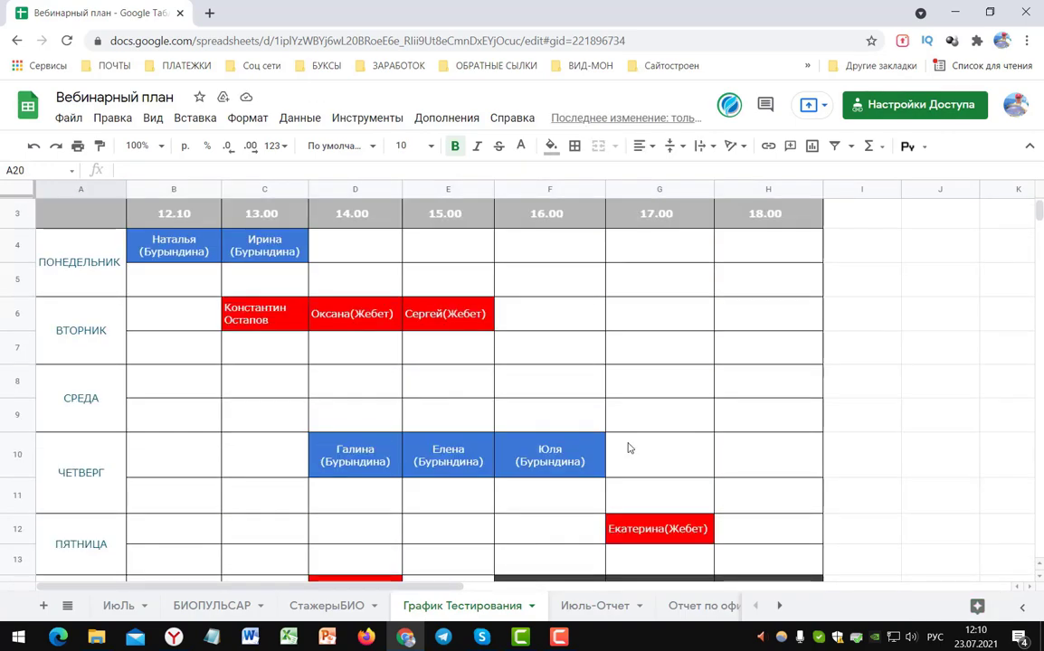
{"action": "scroll", "coordinate": [753, 425], "scroll_direction": "up", "scroll_amount": 1}
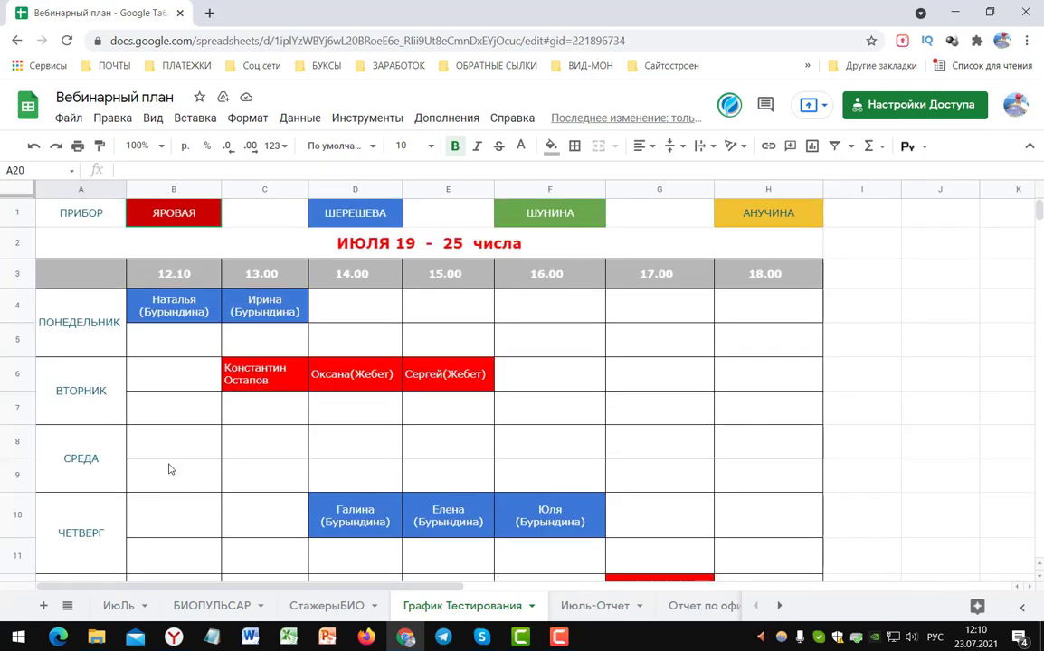
{"action": "left_click", "coordinate": [545, 446]}
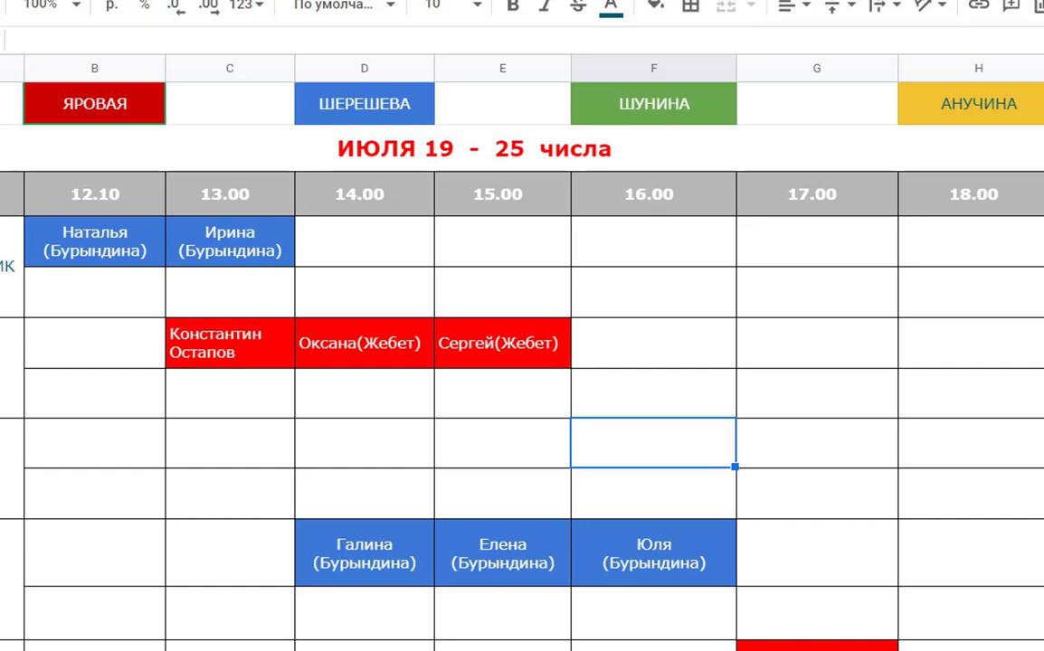
- Enter a participant's name in F8, then append the referrer's name and phone number
{"action": "type", "text": "Игорь"}
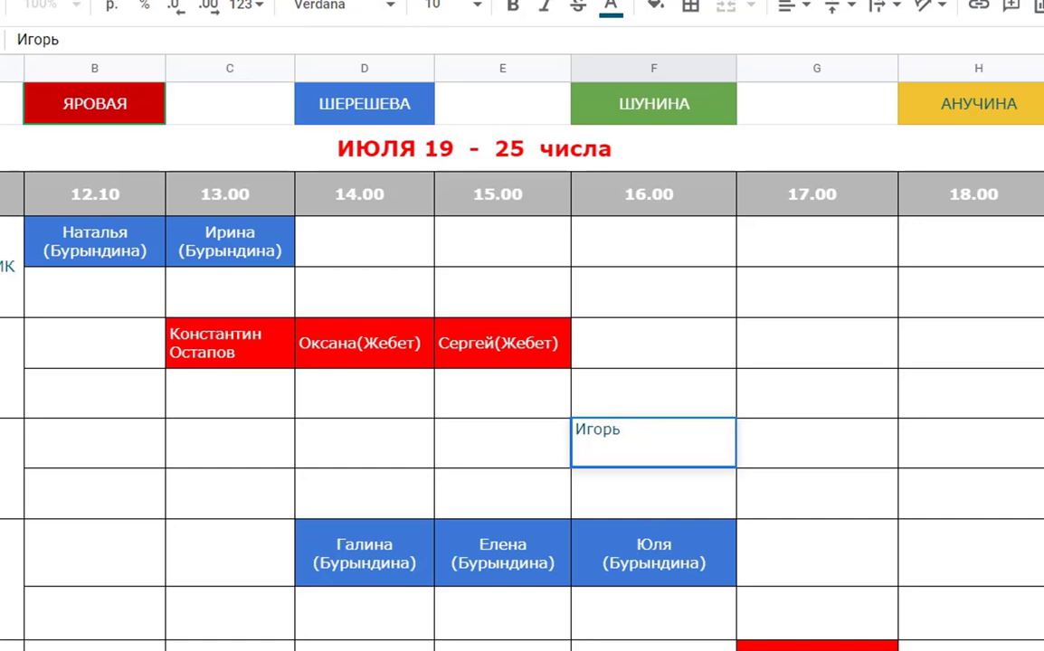
{"action": "left_click", "coordinate": [502, 444]}
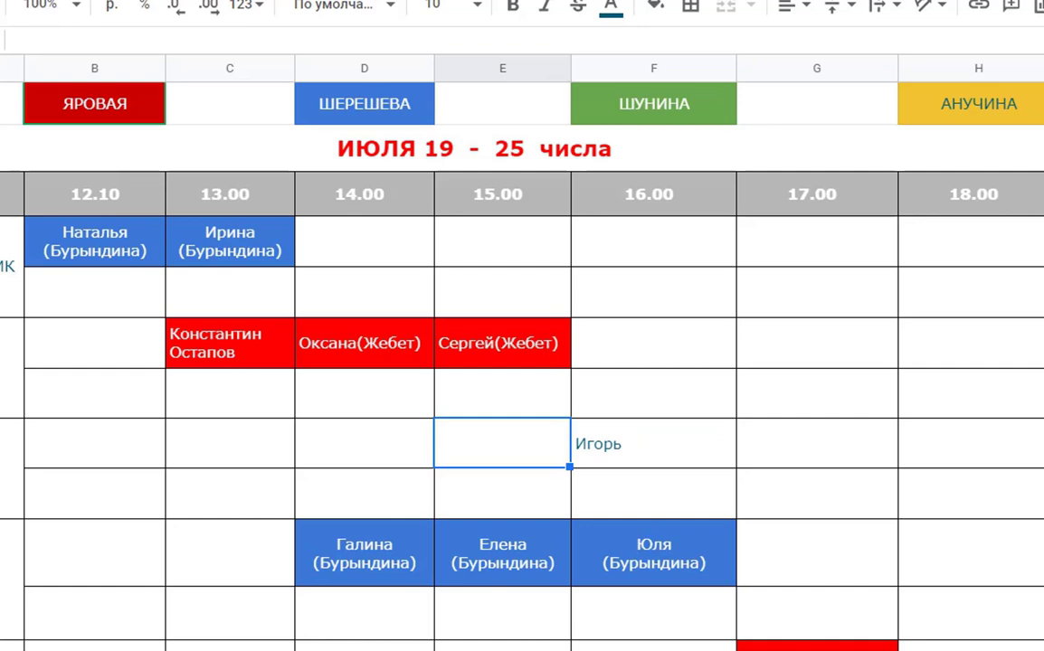
{"action": "left_click", "coordinate": [653, 444]}
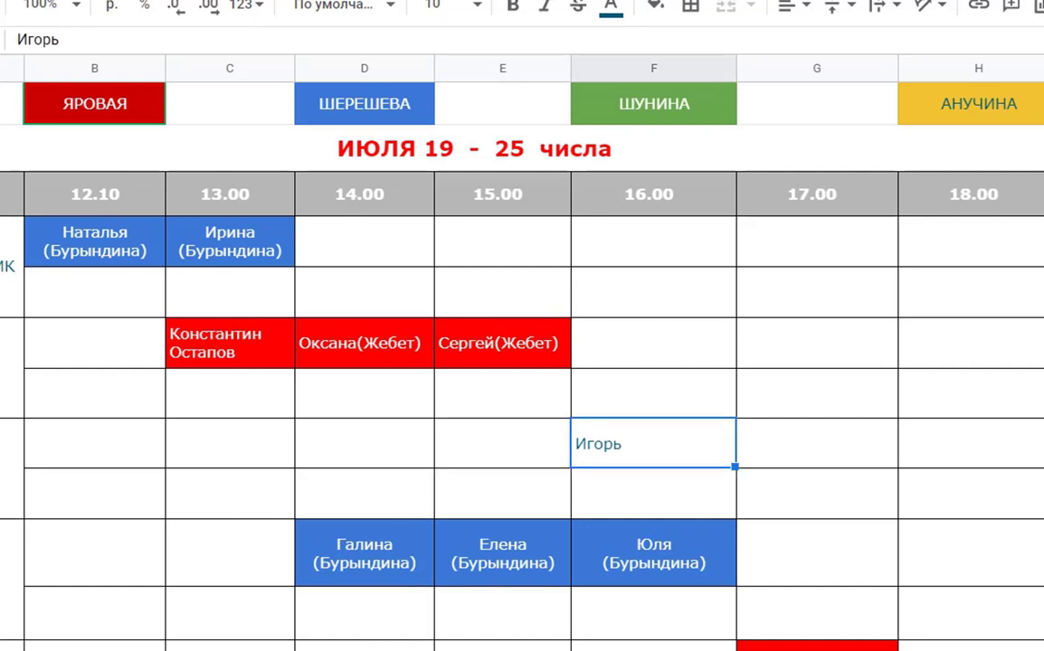
{"action": "key", "text": "Return"}
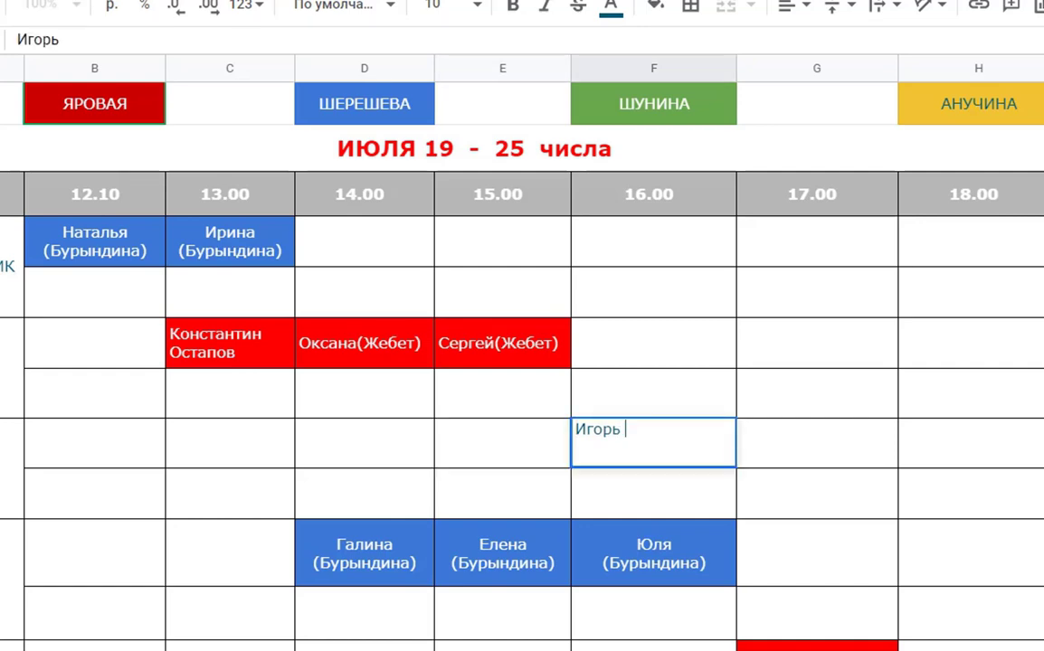
{"action": "type", "text": "(Жанна)"}
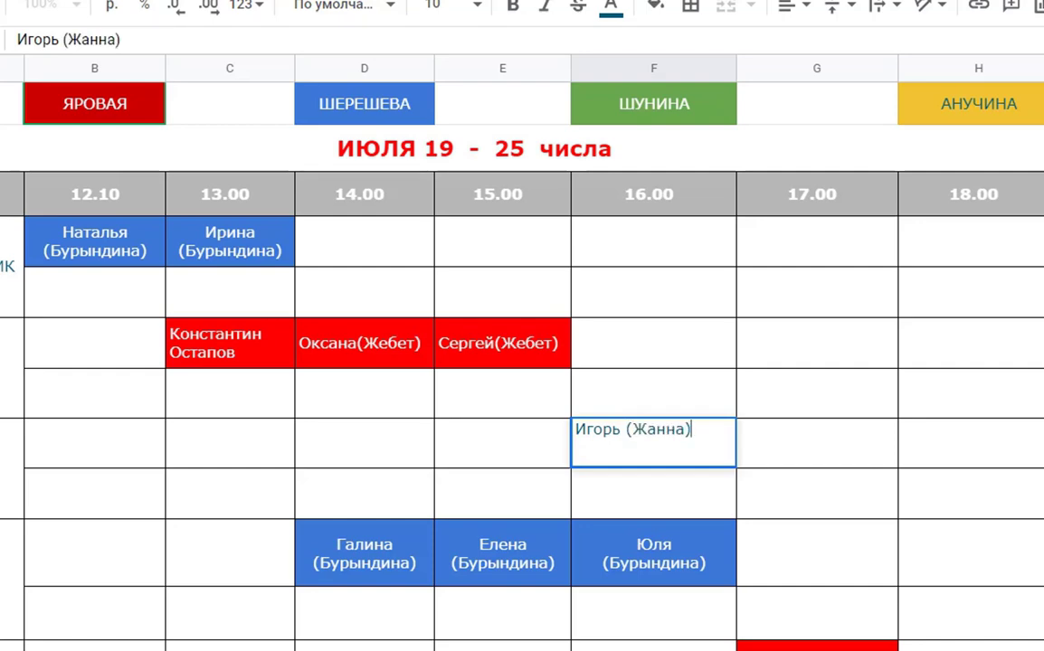
{"action": "type", "text": " 9090 099"}
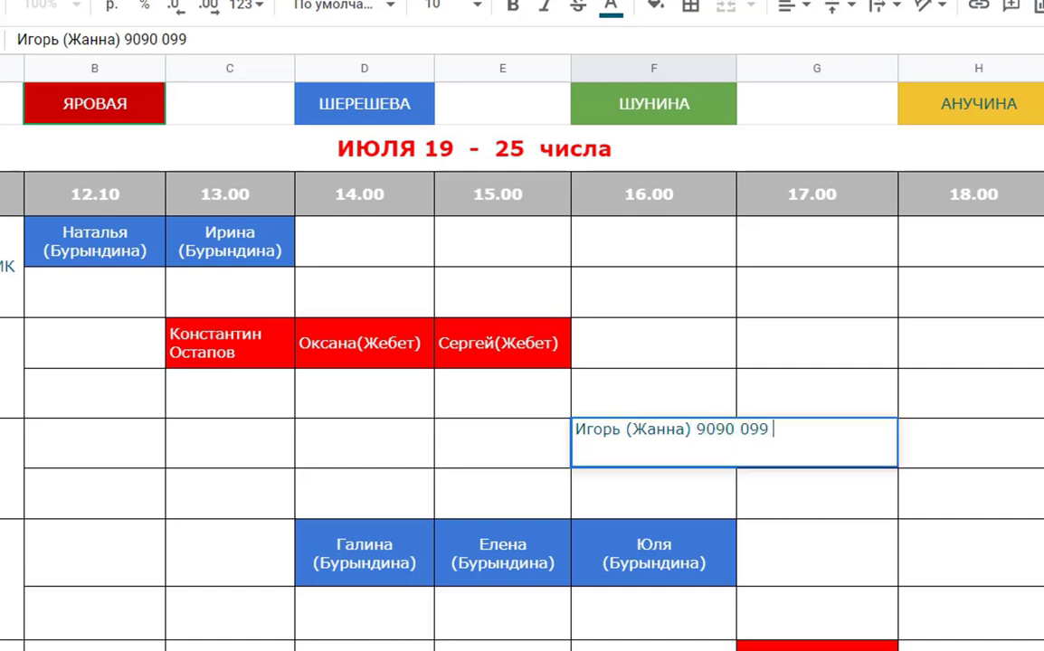
{"action": "type", "text": " 0909-09"}
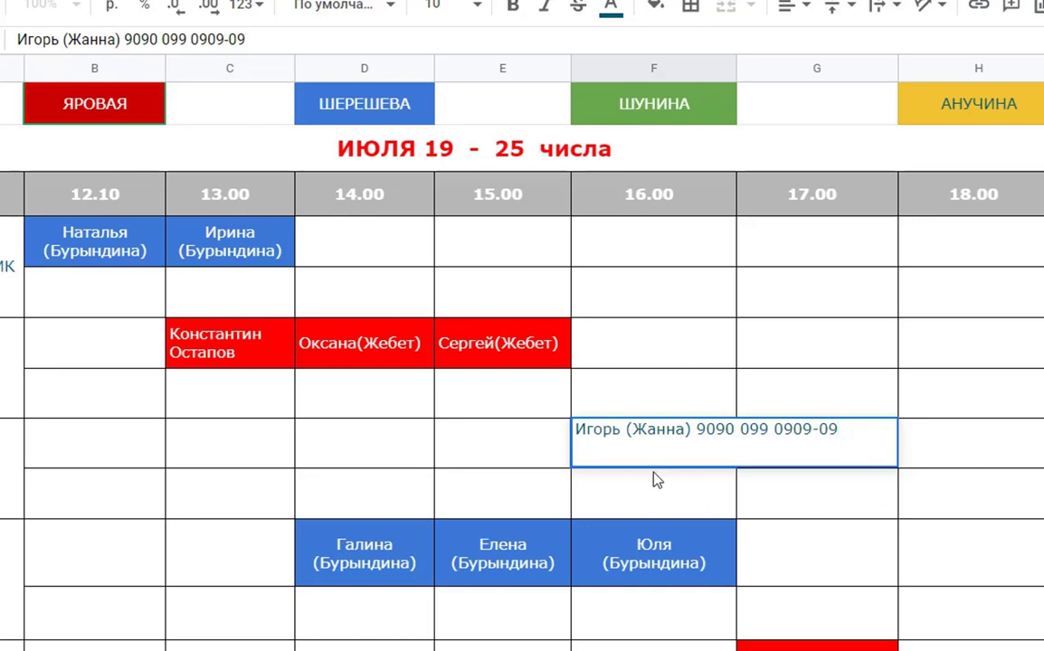
{"action": "left_click", "coordinate": [825, 507]}
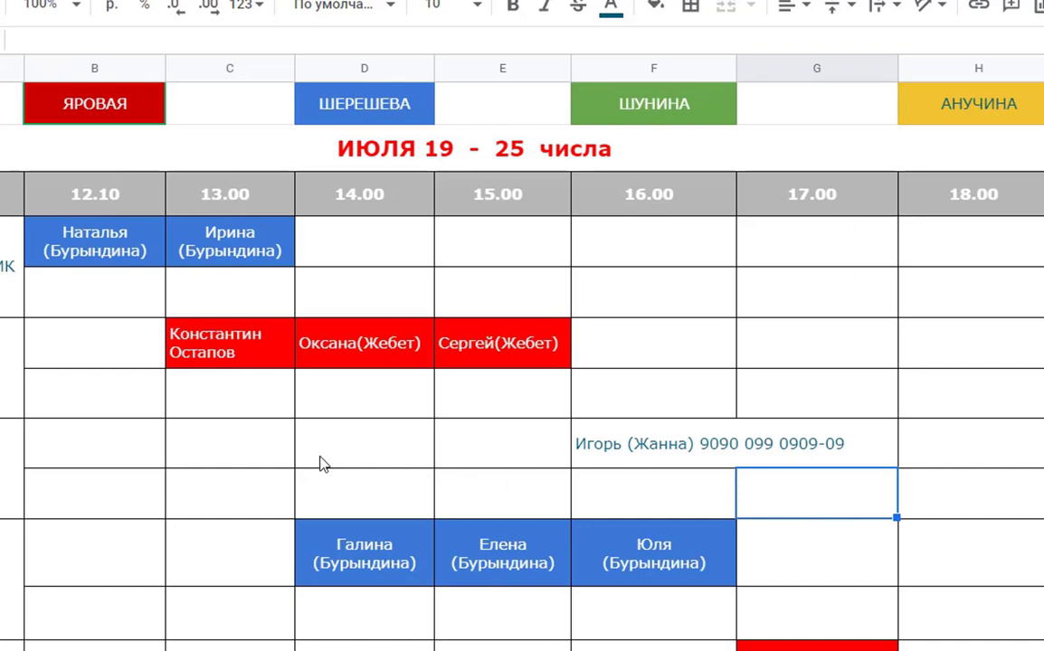
{"action": "left_click", "coordinate": [811, 445]}
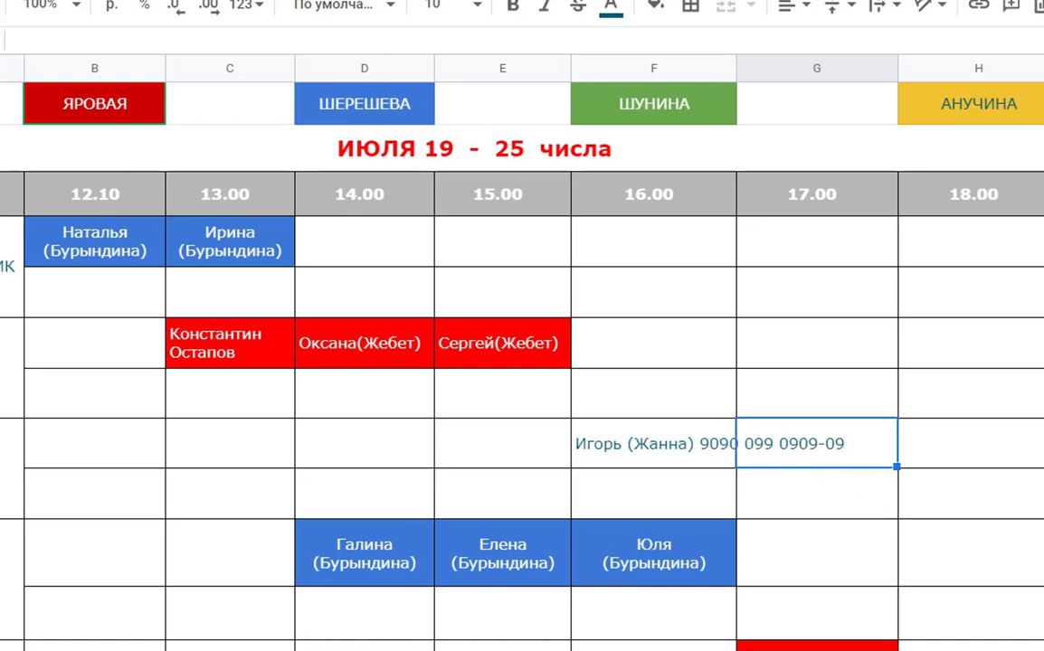
{"action": "type", "text": "оалыво  "}
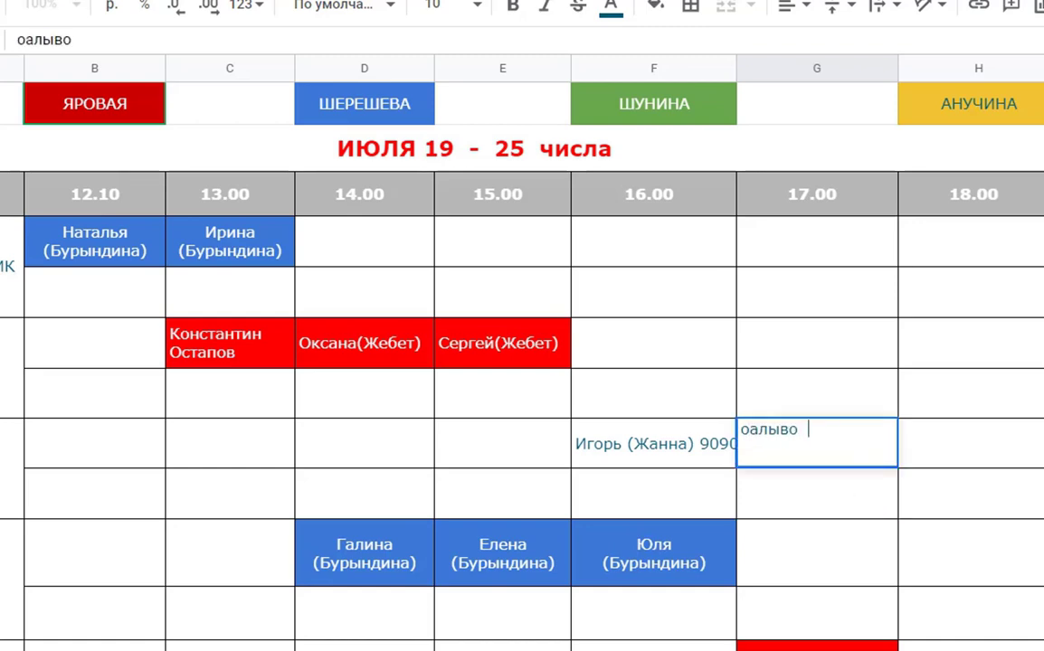
{"action": "type", "text": "лаыфдвладж  8989080"}
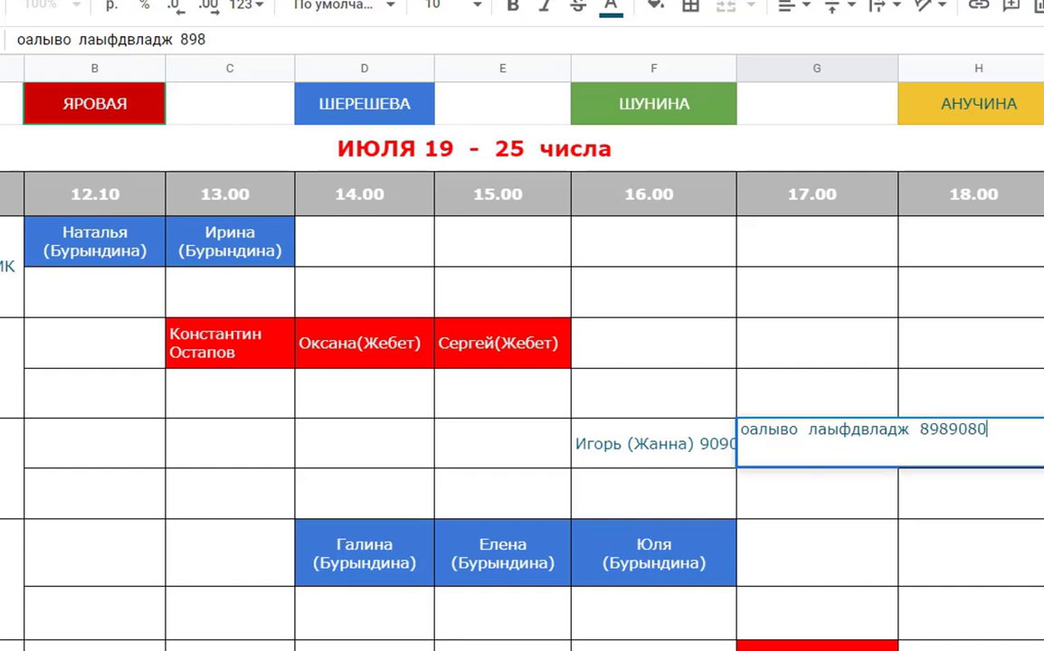
{"action": "key", "text": "Return"}
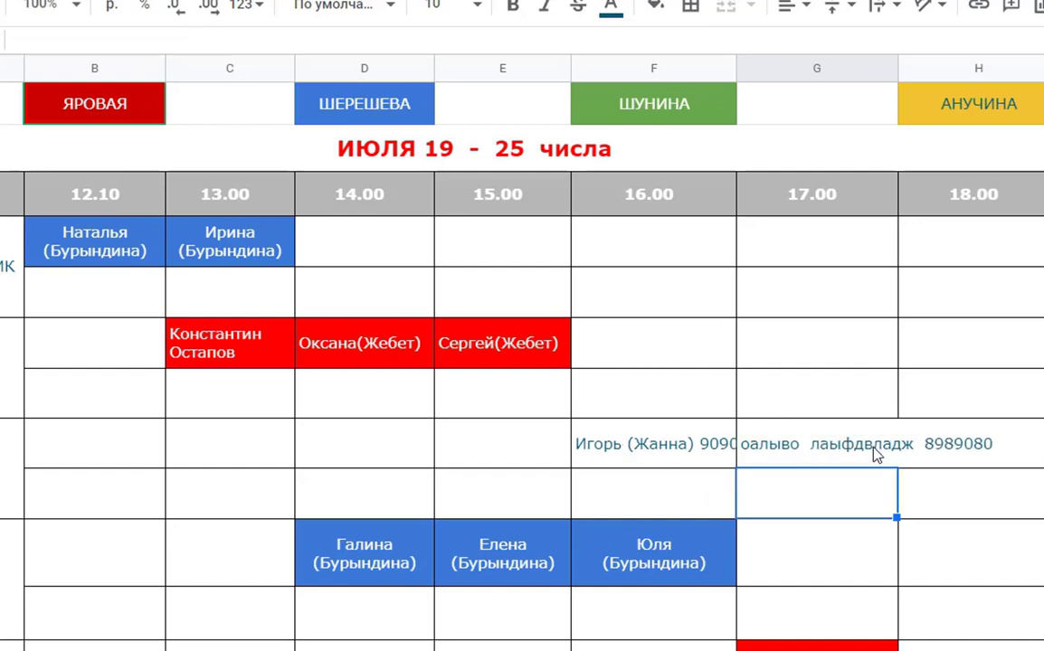
{"action": "left_click", "coordinate": [795, 452]}
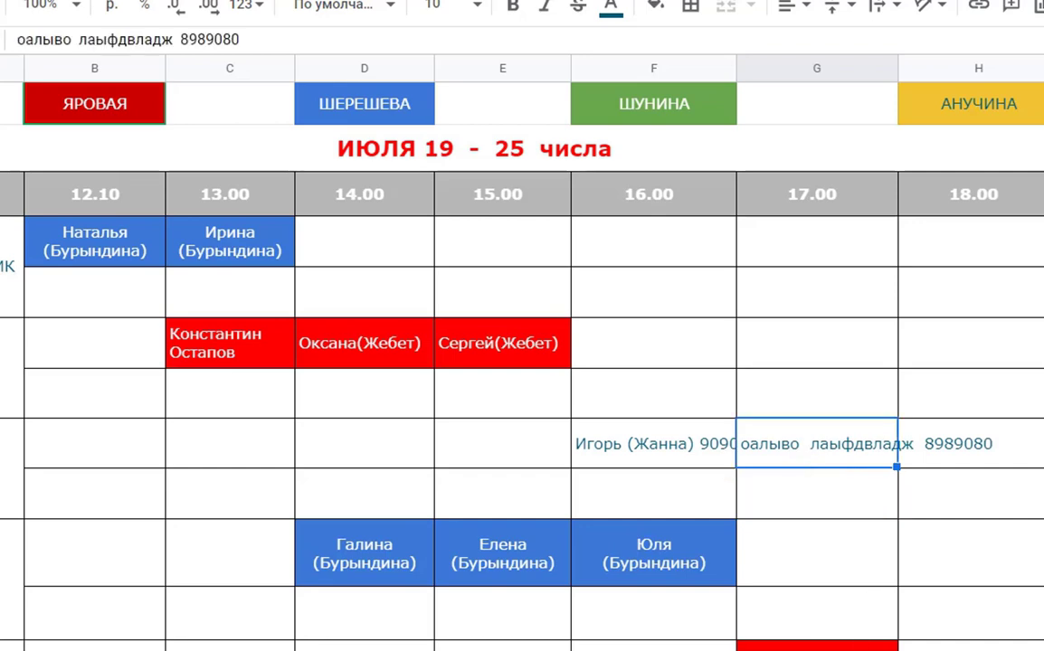
{"action": "key", "text": "Delete"}
{"action": "key", "text": "Left"}
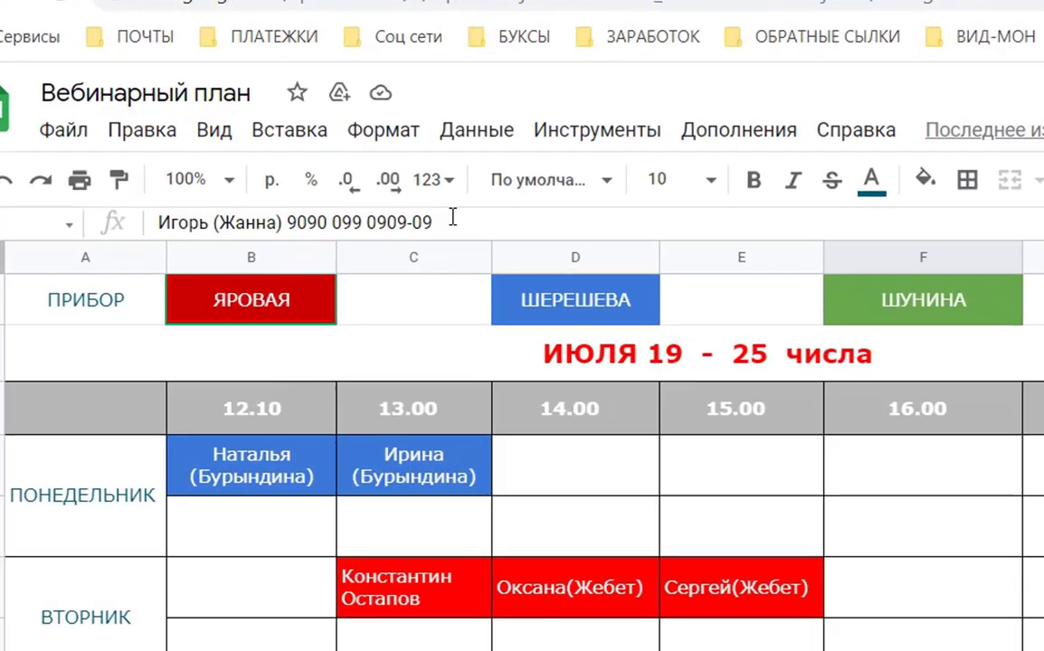
{"action": "triple_click", "coordinate": [287, 169]}
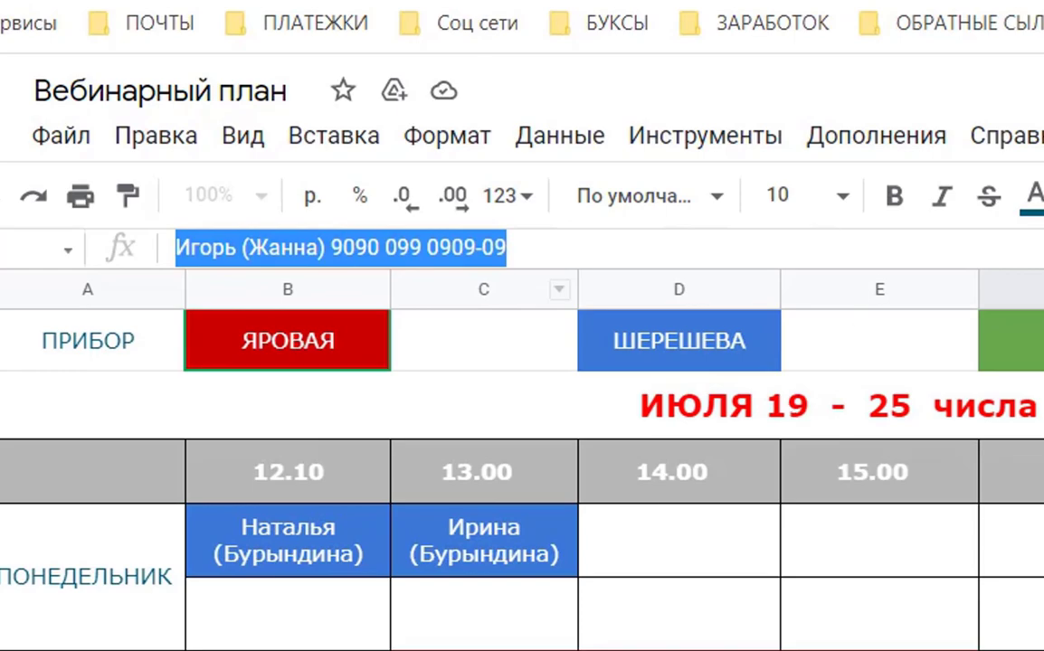
{"action": "left_click", "coordinate": [954, 644]}
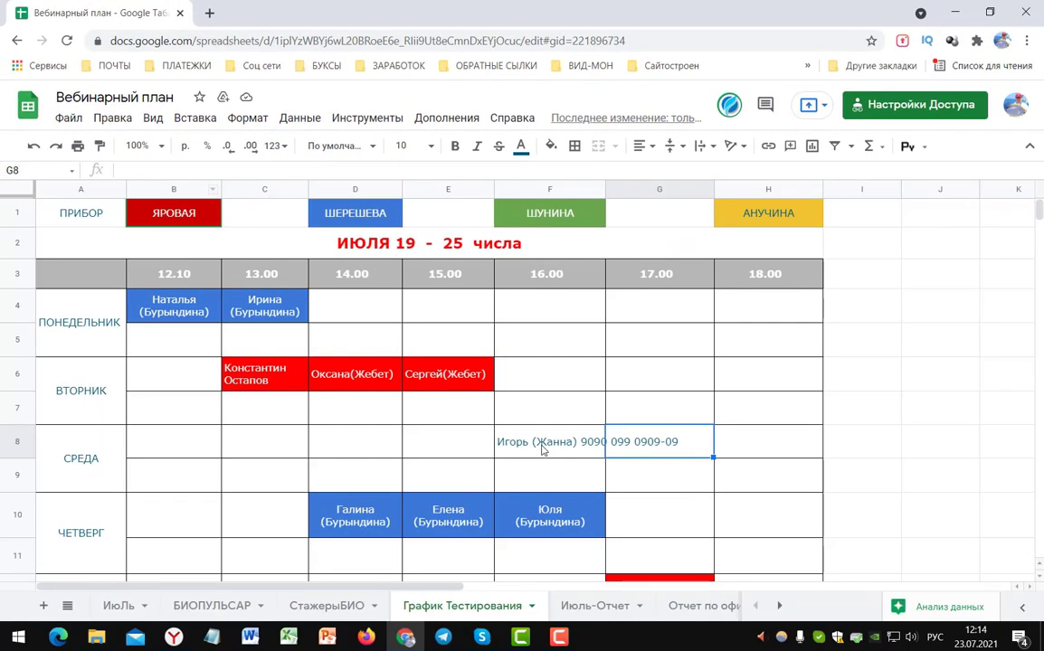
{"action": "left_click", "coordinate": [543, 449]}
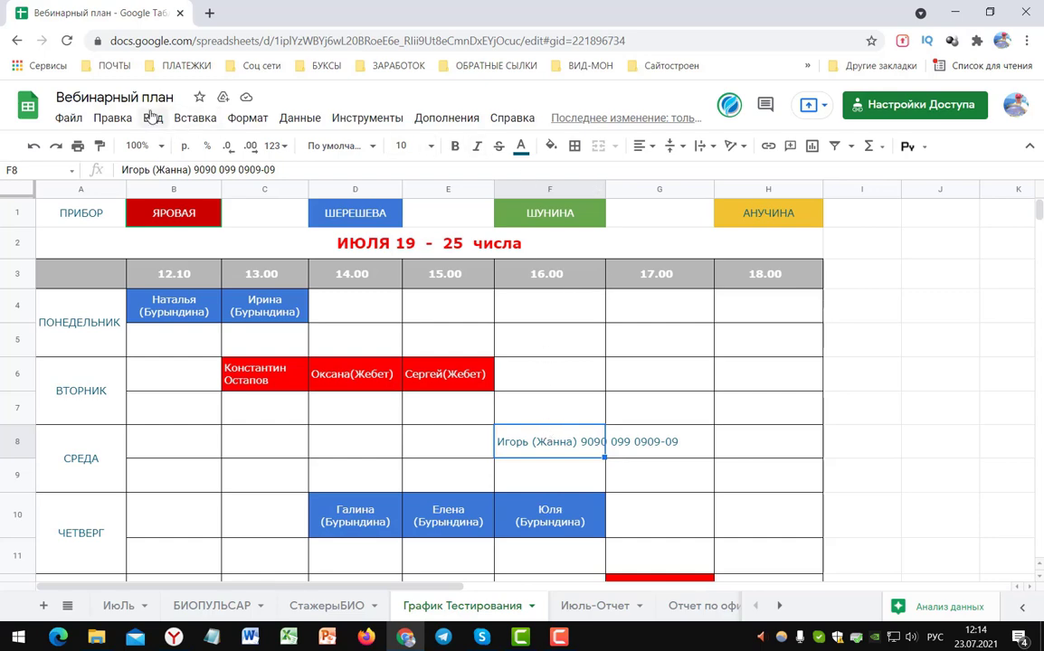
- Apply Формат > Перенос текста > Переносить по словам to the F8 booking
{"action": "left_click", "coordinate": [247, 118]}
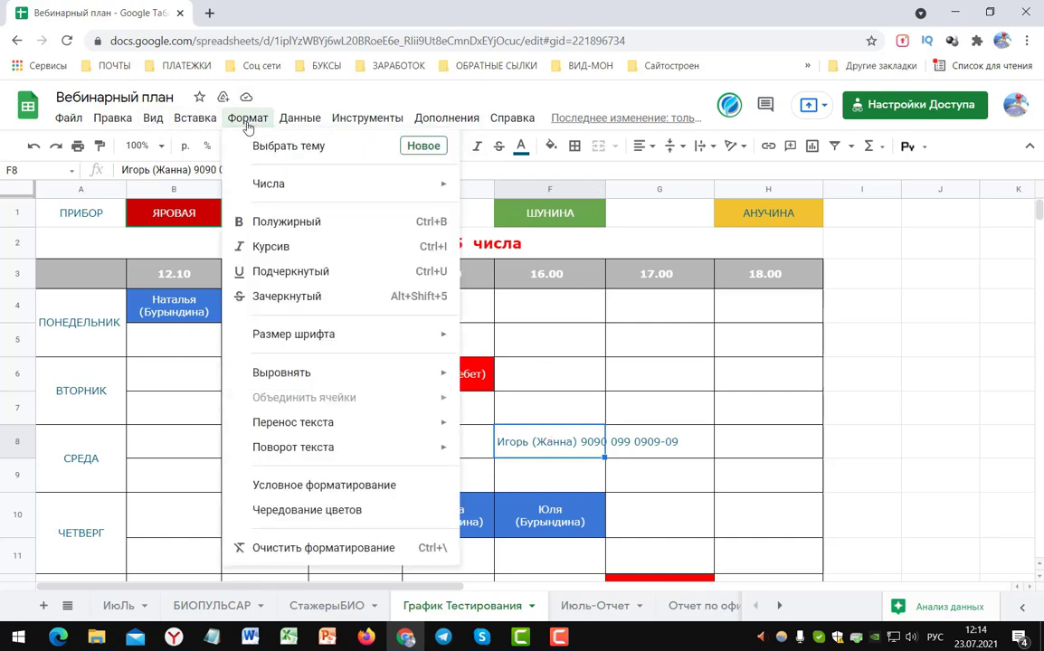
{"action": "mouse_move", "coordinate": [282, 426]}
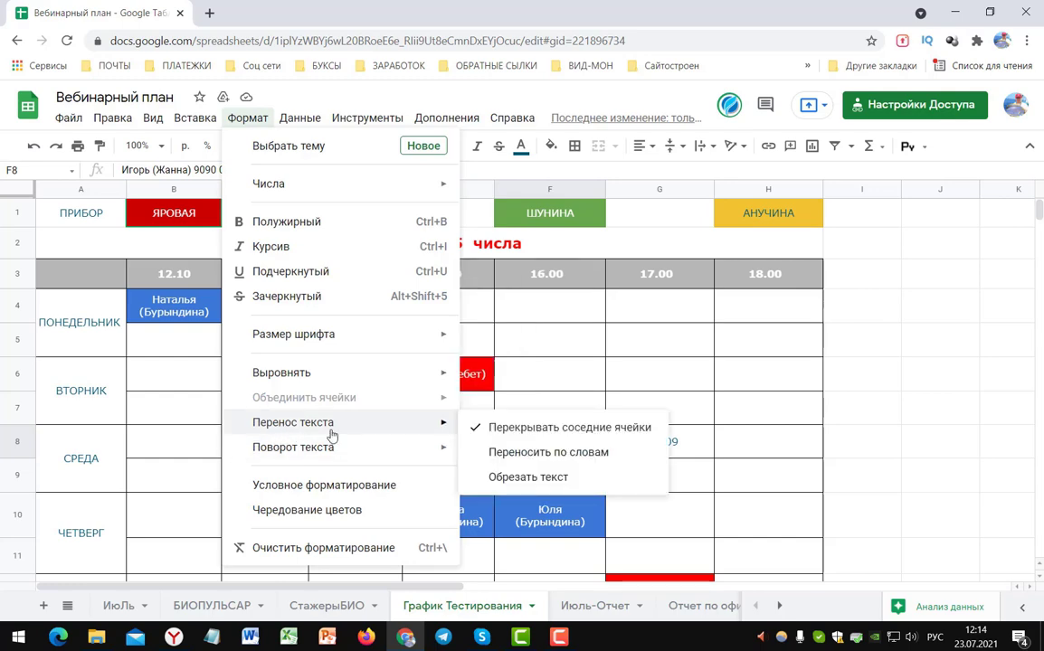
{"action": "left_click", "coordinate": [528, 453]}
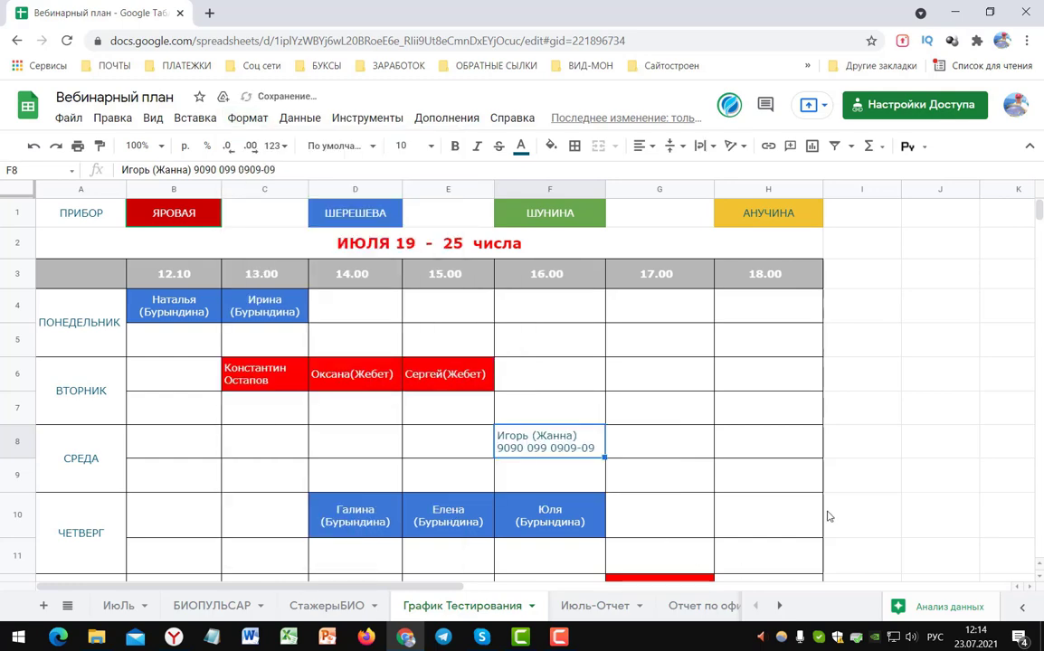
{"action": "left_click", "coordinate": [865, 489]}
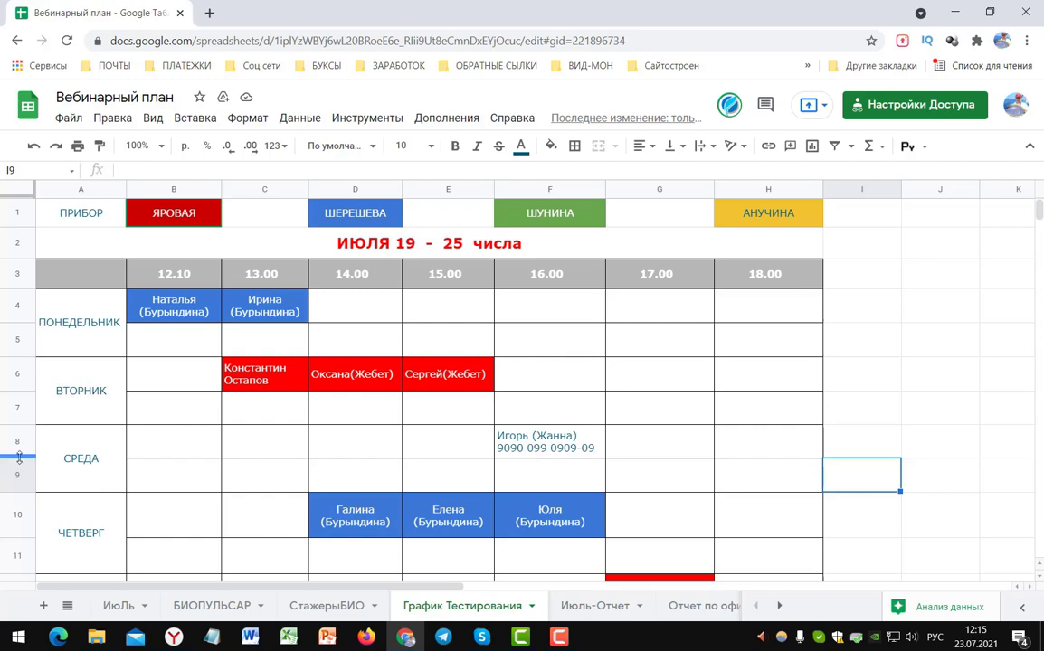
- Drag row 8's lower border down to heighten it, then reselect F8
{"action": "left_click_drag", "start_coordinate": [20, 458], "coordinate": [18, 444]}
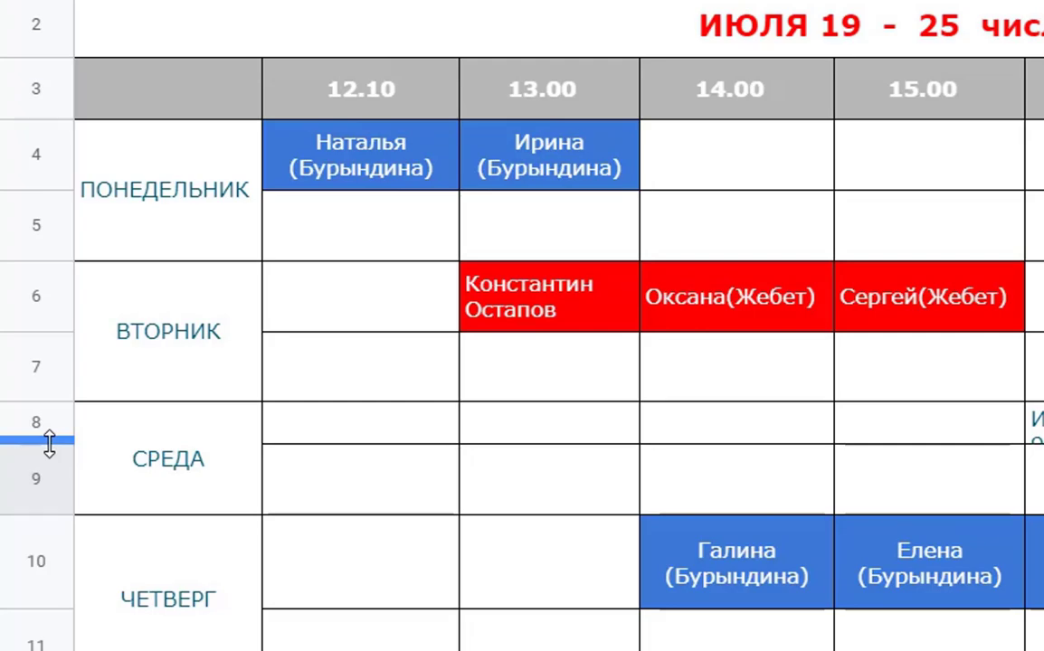
{"action": "left_click_drag", "start_coordinate": [50, 443], "coordinate": [49, 443]}
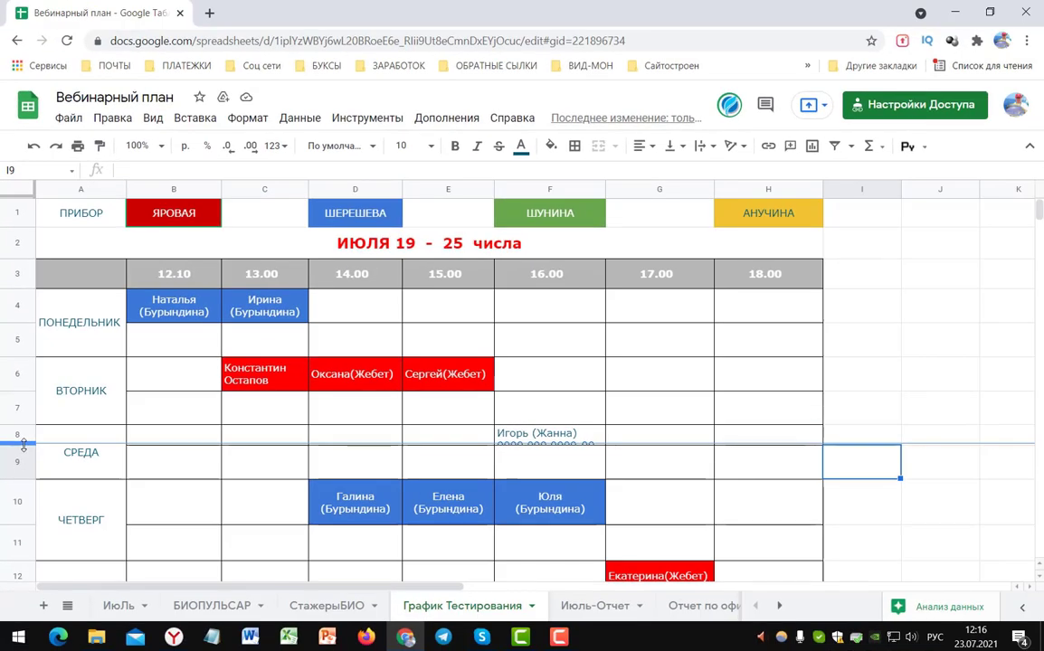
{"action": "left_click_drag", "start_coordinate": [24, 444], "coordinate": [25, 464]}
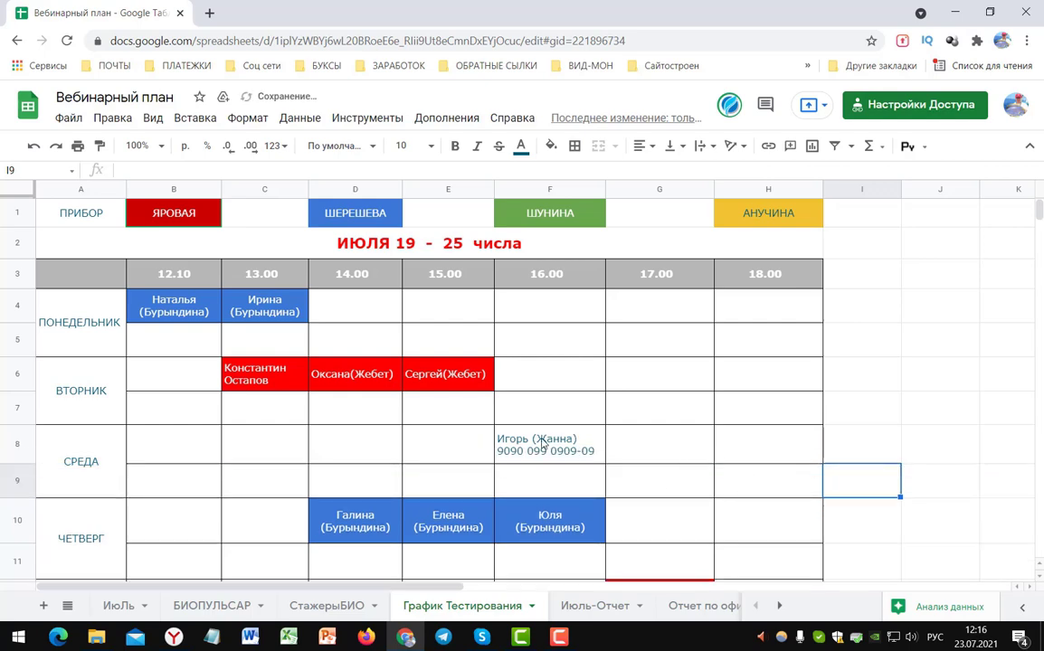
{"action": "left_click", "coordinate": [592, 441]}
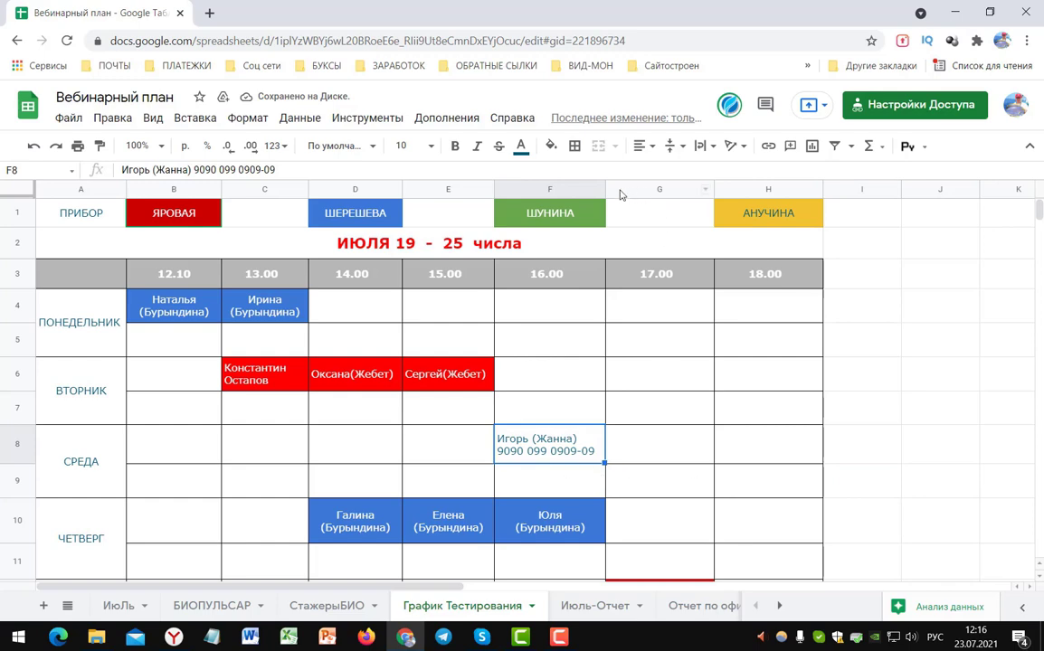
{"action": "mouse_move", "coordinate": [605, 186]}
{"action": "left_mouse_down"}
{"action": "mouse_move", "coordinate": [597, 188]}
{"action": "mouse_move", "coordinate": [612, 187]}
{"action": "left_mouse_up"}
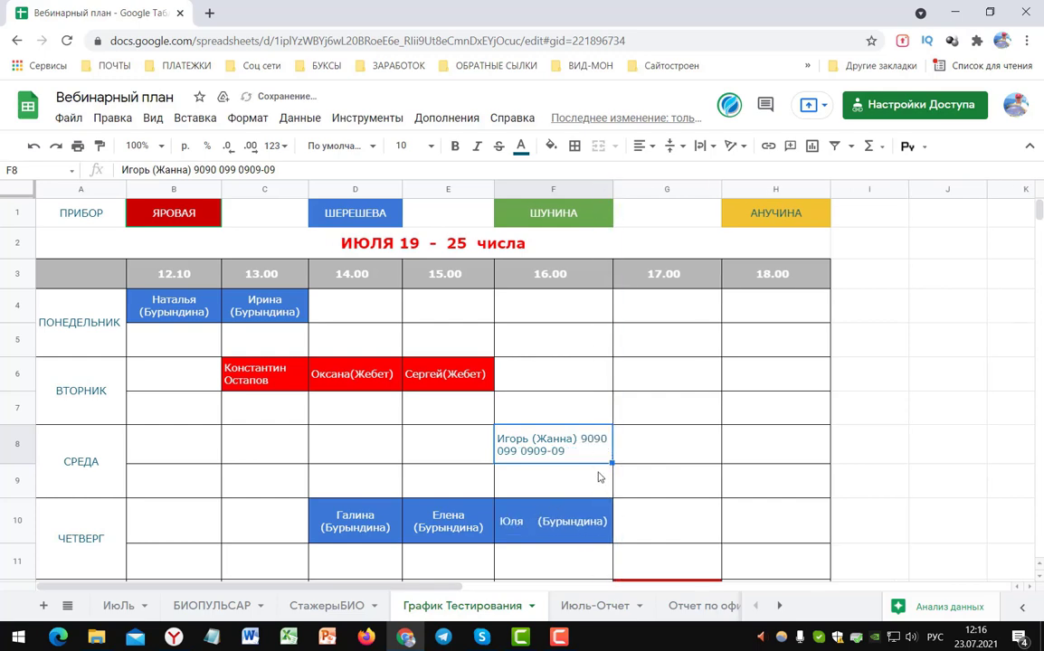
{"action": "key", "text": "ctrl+z"}
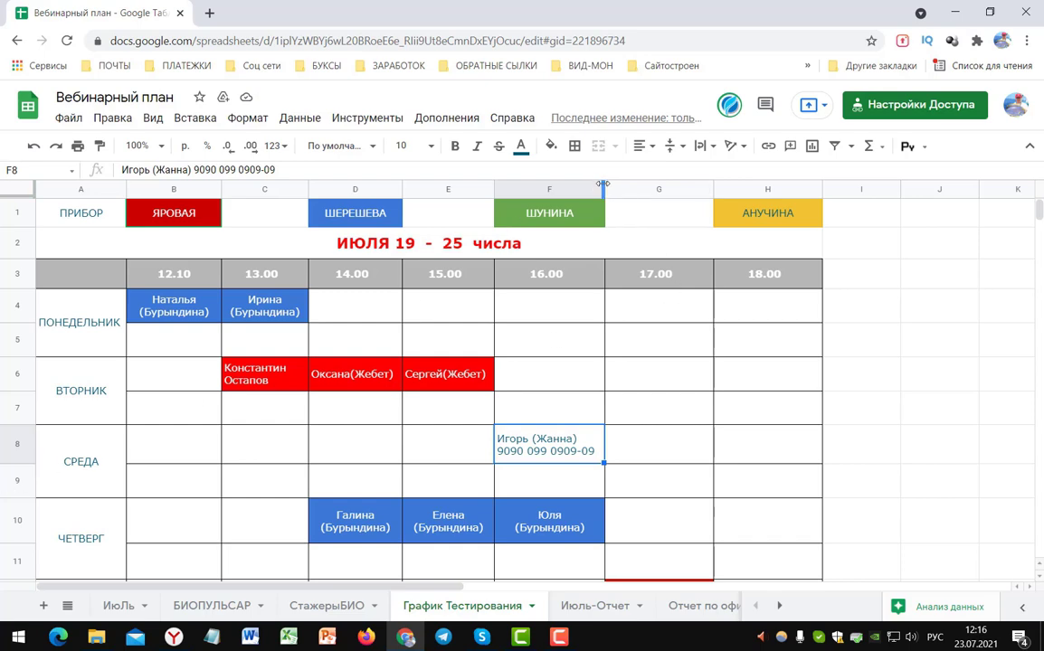
{"action": "left_click_drag", "start_coordinate": [602, 184], "coordinate": [606, 184]}
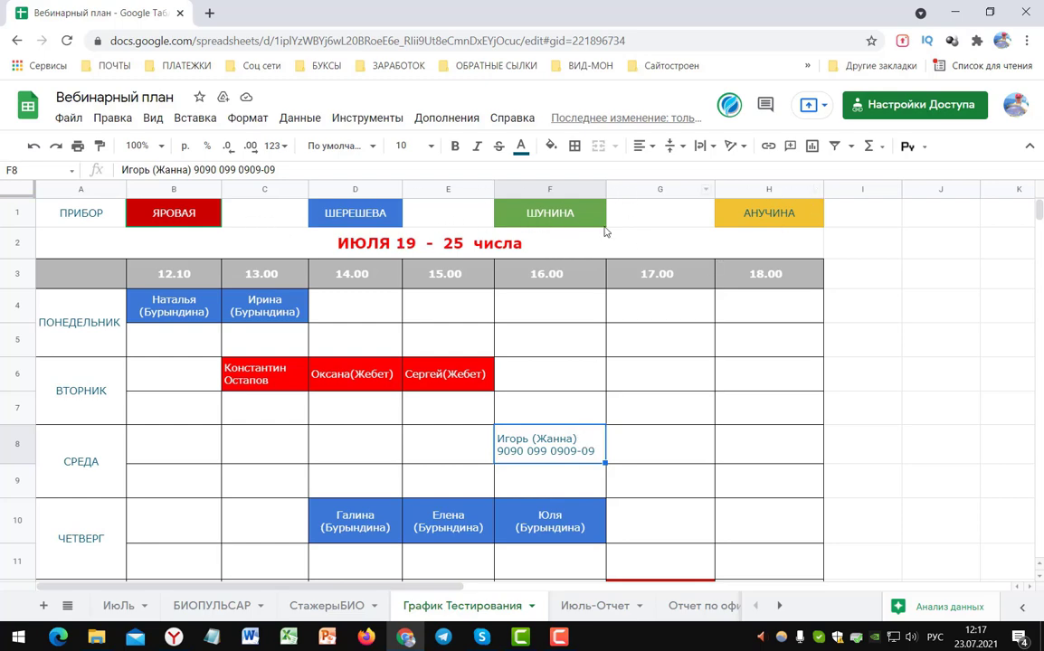
{"action": "mouse_move", "coordinate": [169, 211]}
{"action": "key", "text": "Up"}
- Fill cell F8 with green and set its text colour to white
{"action": "left_click", "coordinate": [585, 459]}
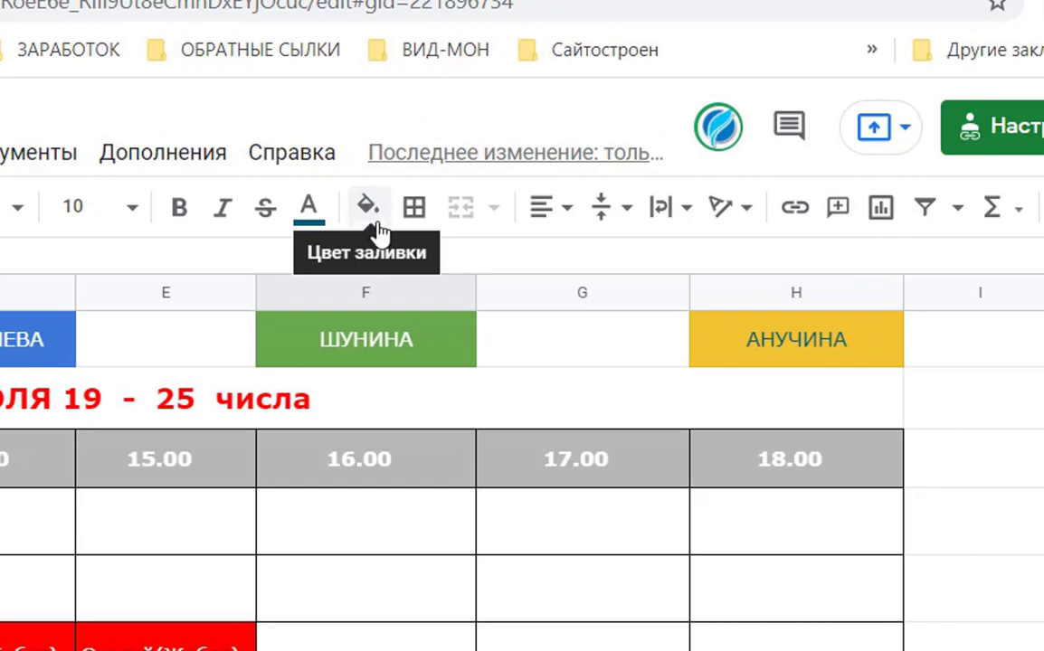
{"action": "left_click", "coordinate": [370, 207]}
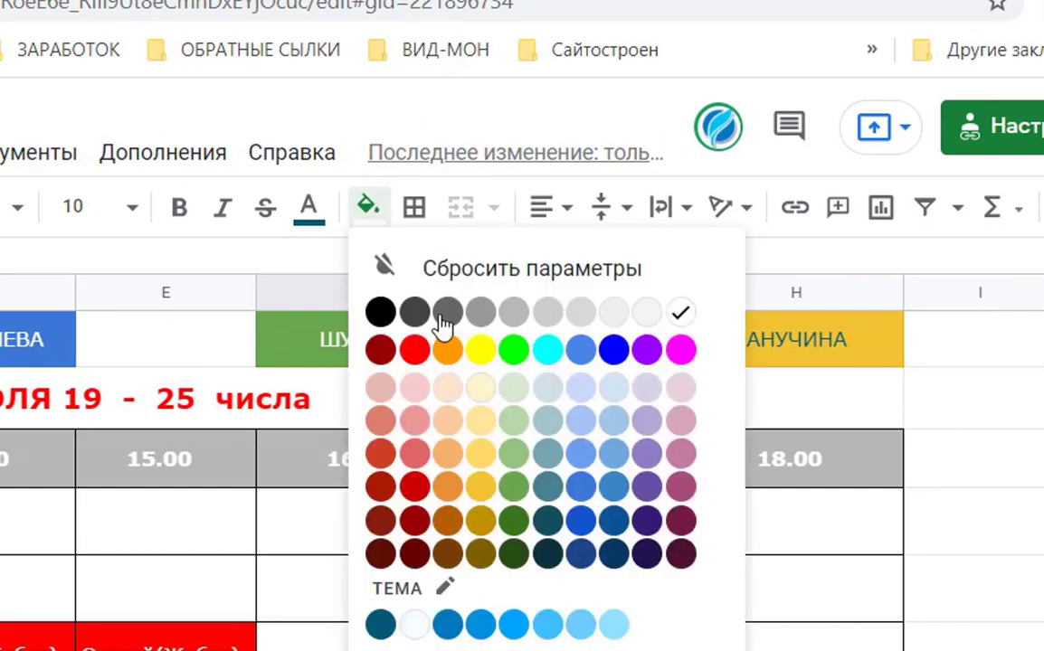
{"action": "left_click", "coordinate": [514, 489]}
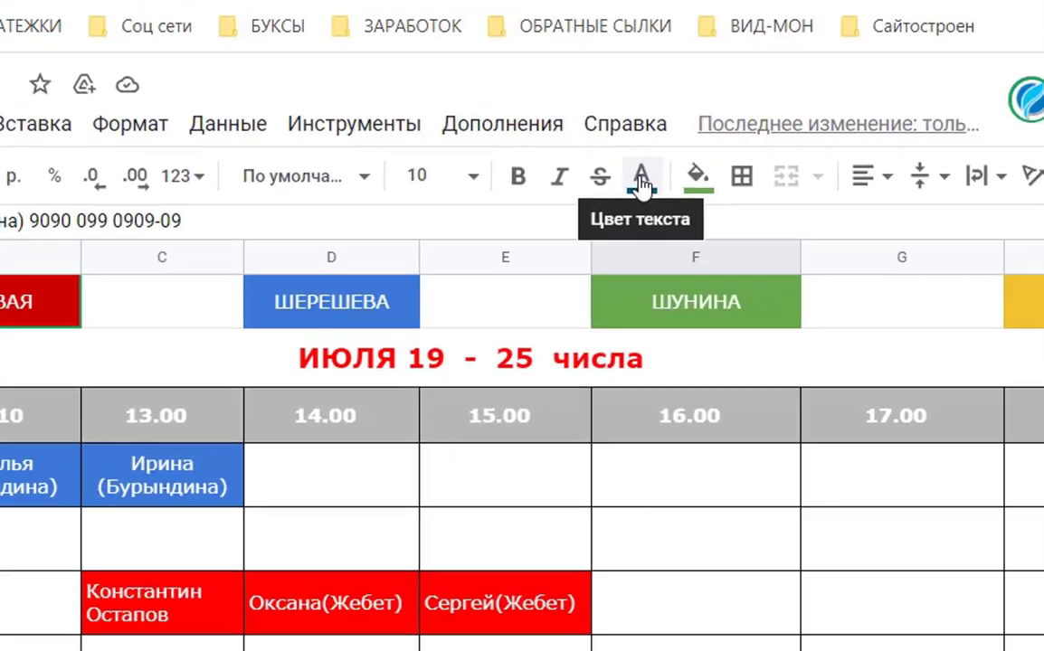
{"action": "left_click", "coordinate": [676, 192]}
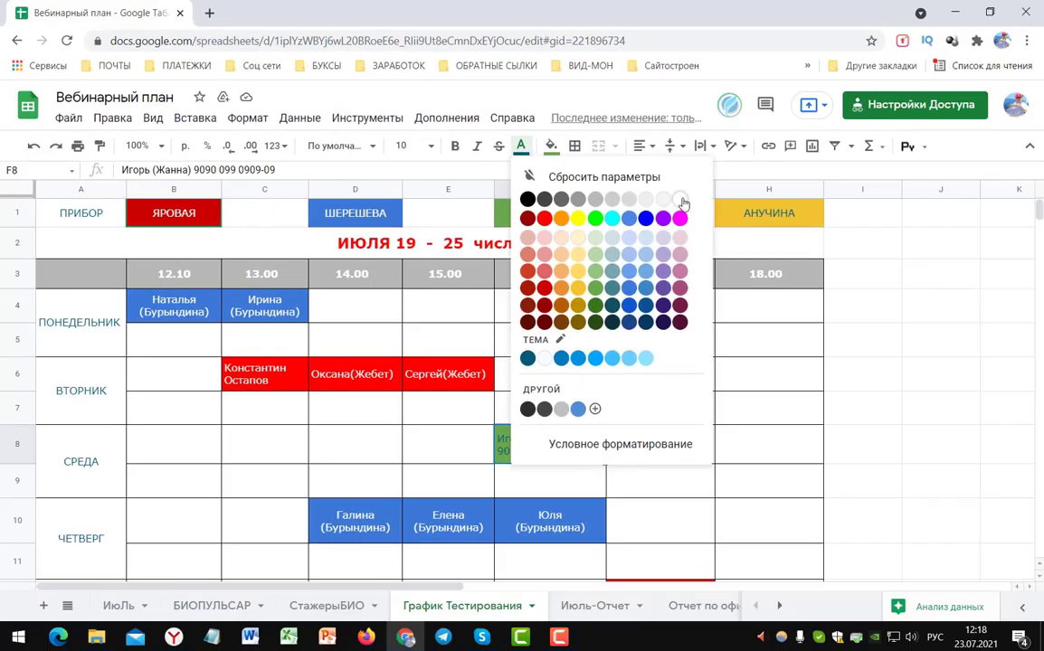
{"action": "left_click", "coordinate": [680, 200]}
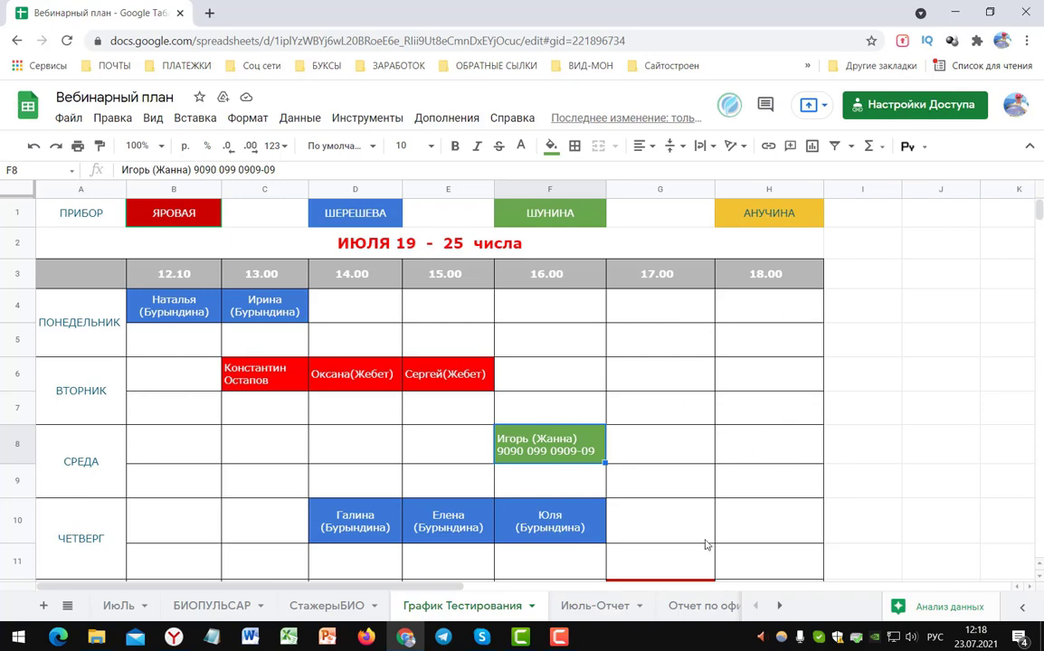
{"action": "scroll", "coordinate": [846, 461], "scroll_direction": "down", "scroll_amount": 3}
- Type a placeholder name and number into H8, the Wednesday 18.00 slot
{"action": "scroll", "coordinate": [846, 461], "scroll_direction": "up", "scroll_amount": 3}
{"action": "left_click", "coordinate": [769, 443]}
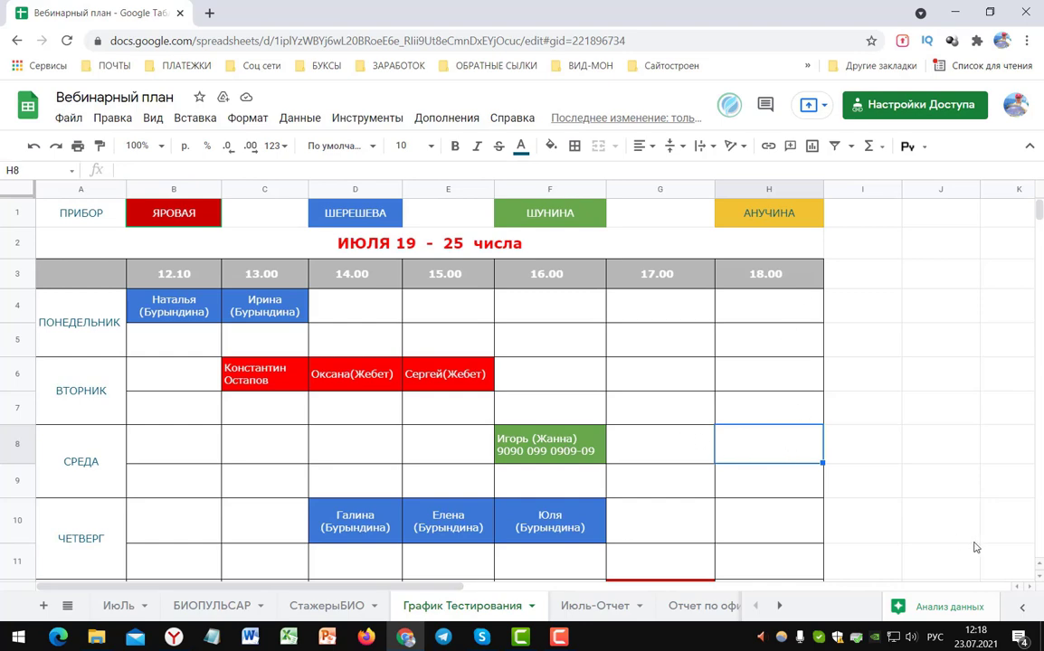
{"action": "type", "text": "Иорывр"}
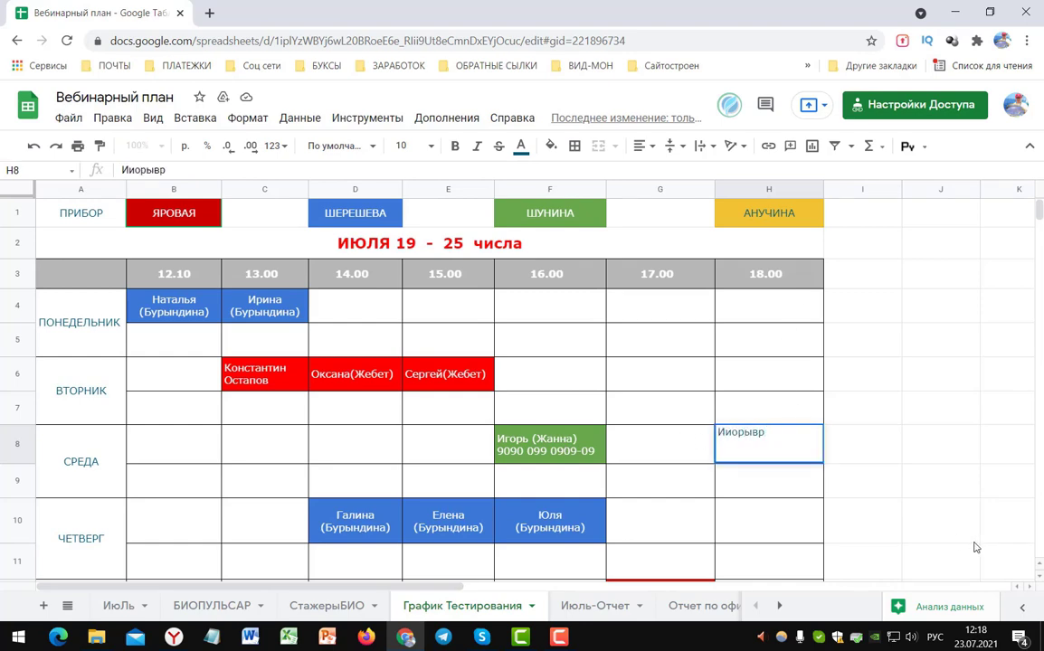
{"action": "type", "text": "  8898900-0"}
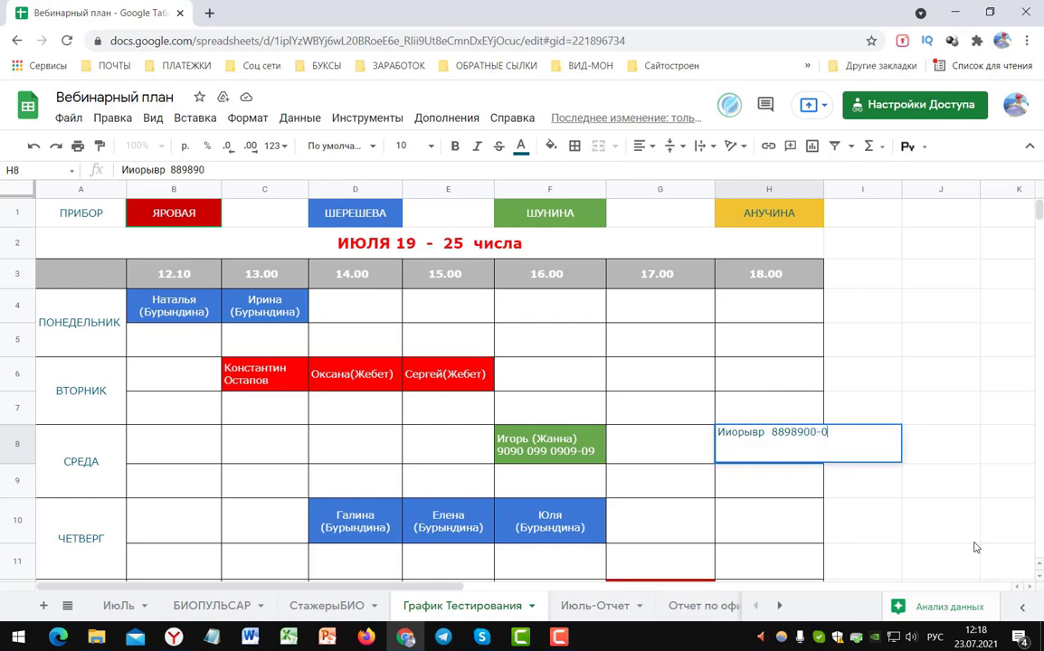
{"action": "type", "text": "- (иьти"}
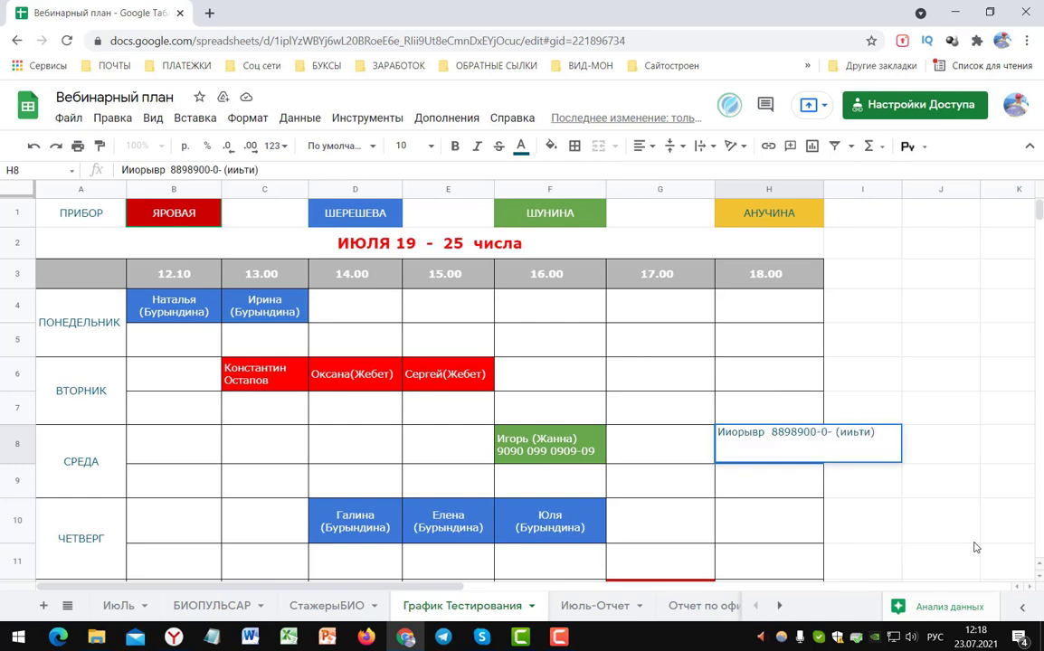
{"action": "key", "text": "Return"}
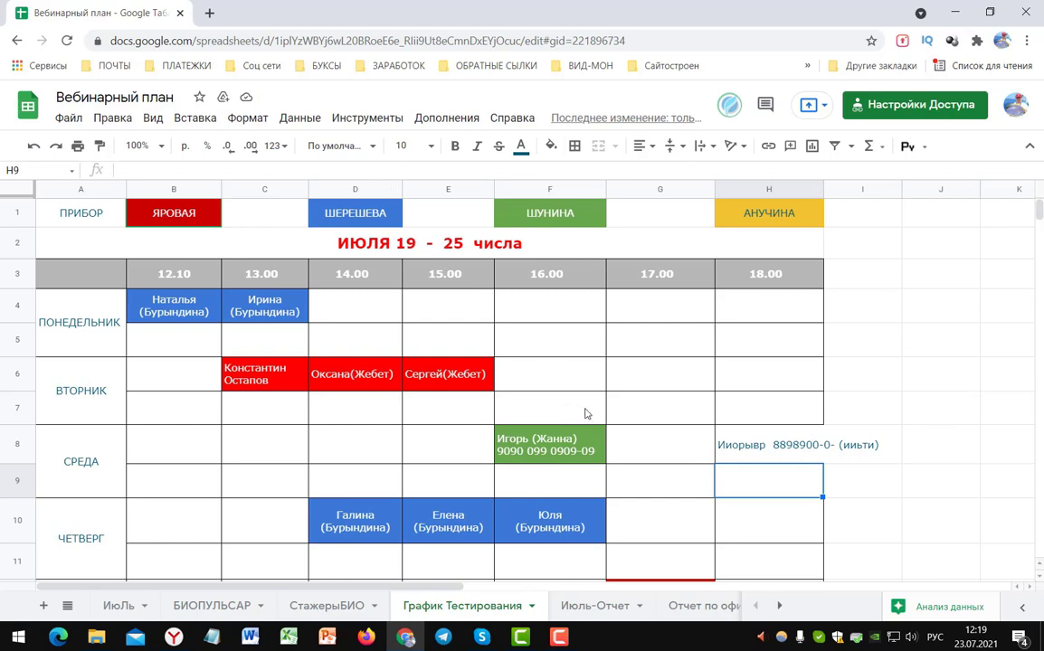
- Copy F8's green booking formatting onto H8 with Paint format
{"action": "left_click", "coordinate": [546, 456]}
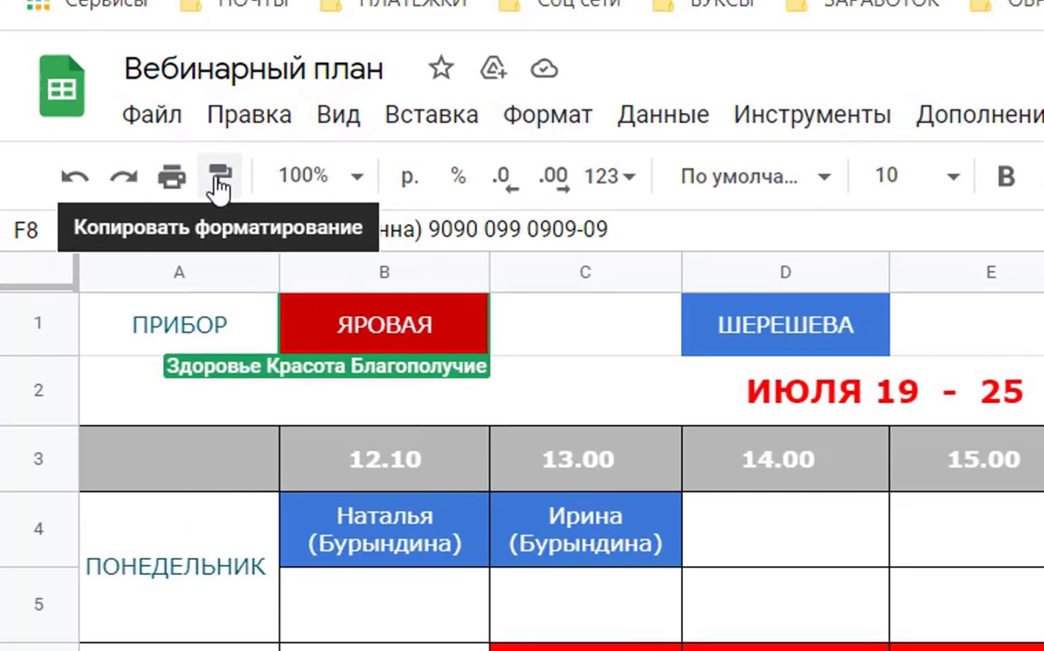
{"action": "left_click", "coordinate": [218, 179]}
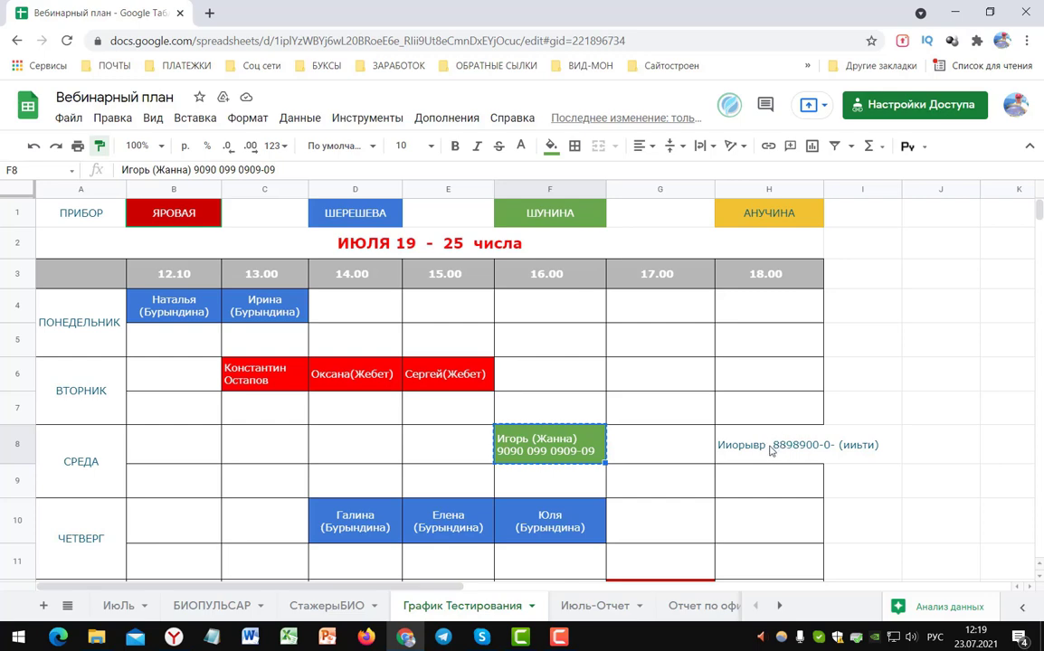
{"action": "left_click", "coordinate": [771, 451]}
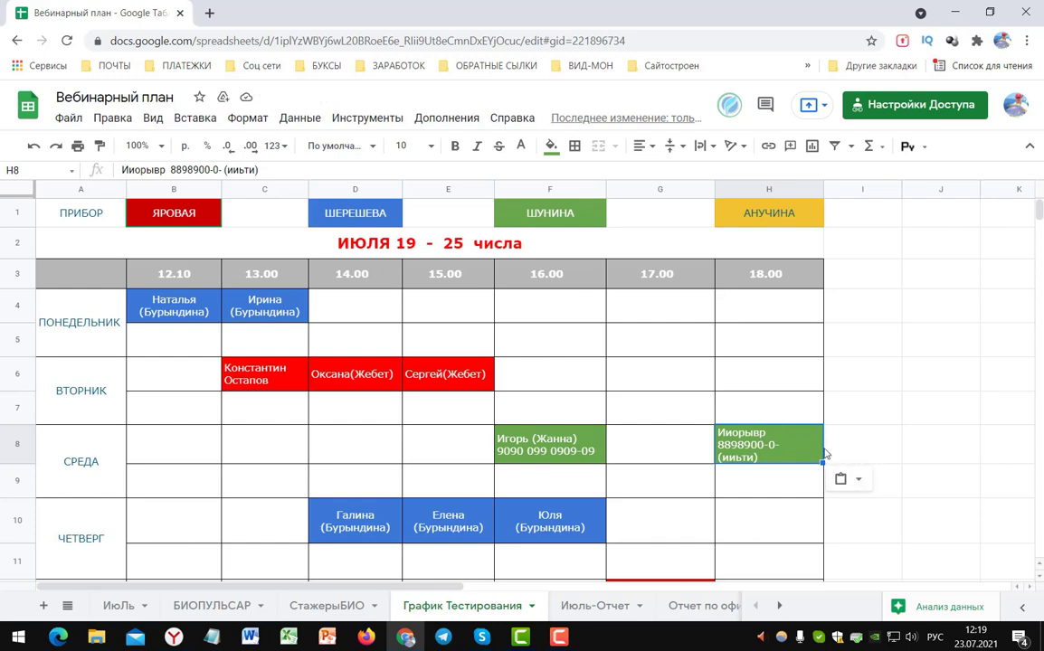
- Paint the centred green style of header cell F1 onto H8
{"action": "left_click", "coordinate": [194, 203]}
{"action": "key", "text": "End"}
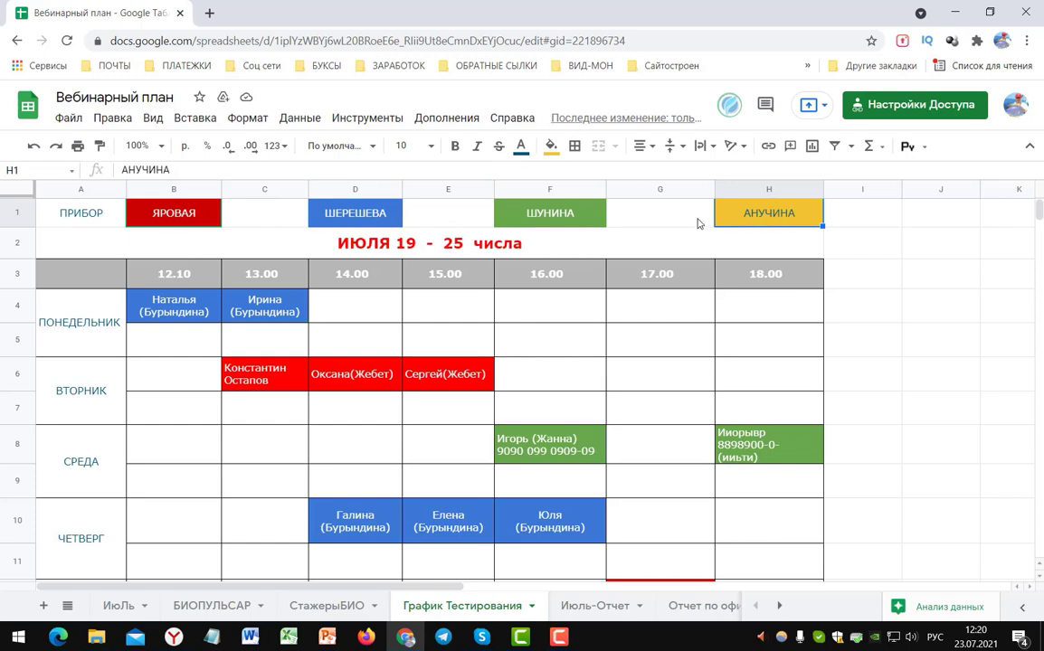
{"action": "left_click", "coordinate": [579, 216]}
{"action": "left_click", "coordinate": [344, 203]}
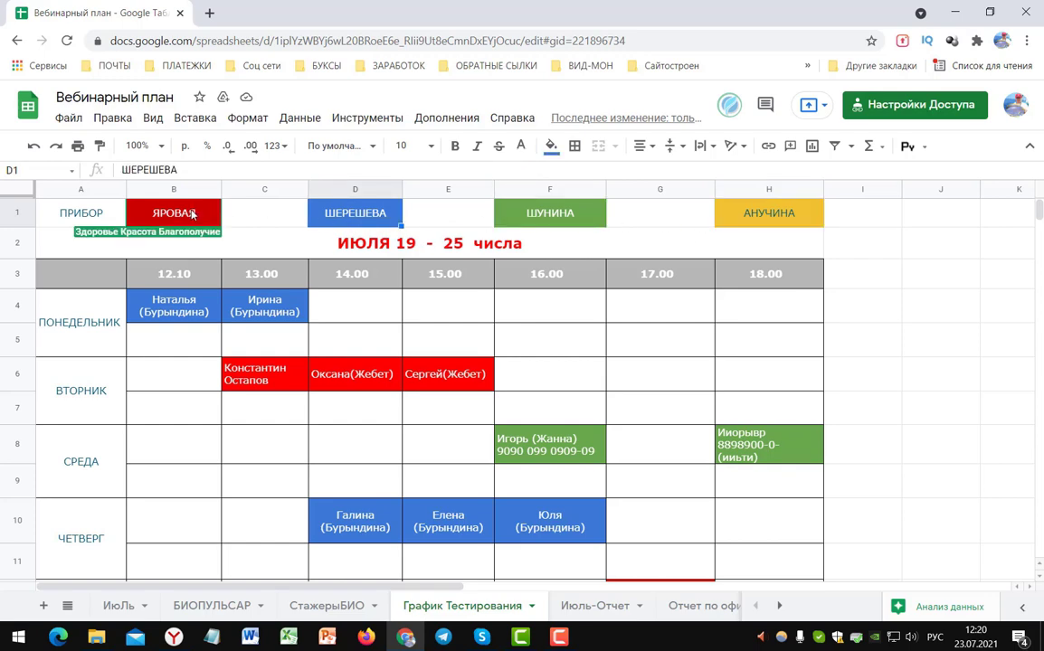
{"action": "left_click", "coordinate": [177, 205]}
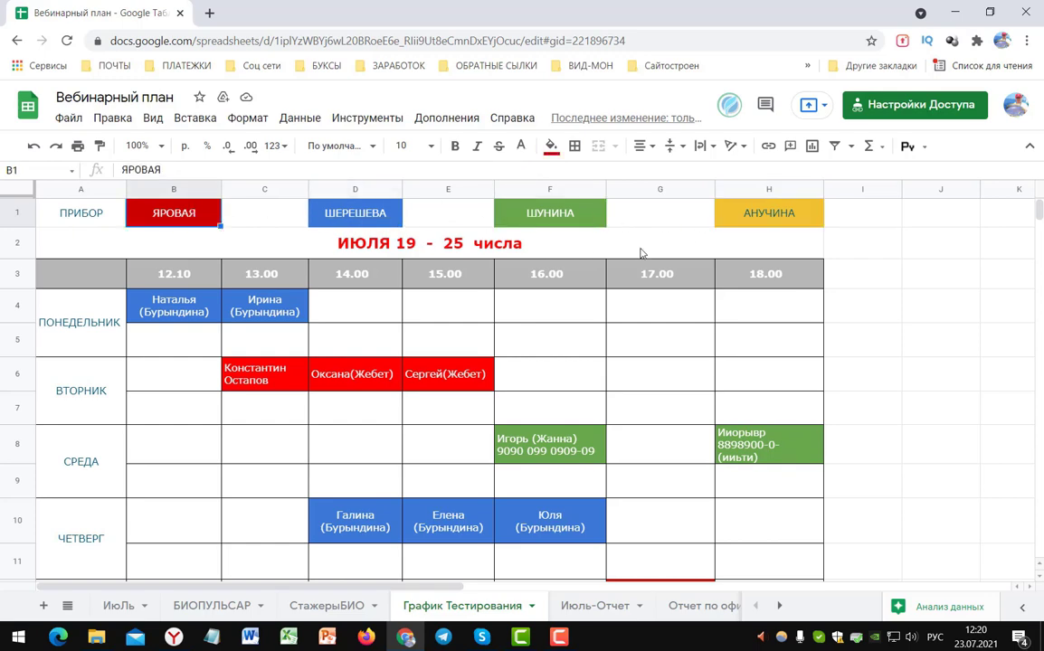
{"action": "left_click", "coordinate": [525, 208]}
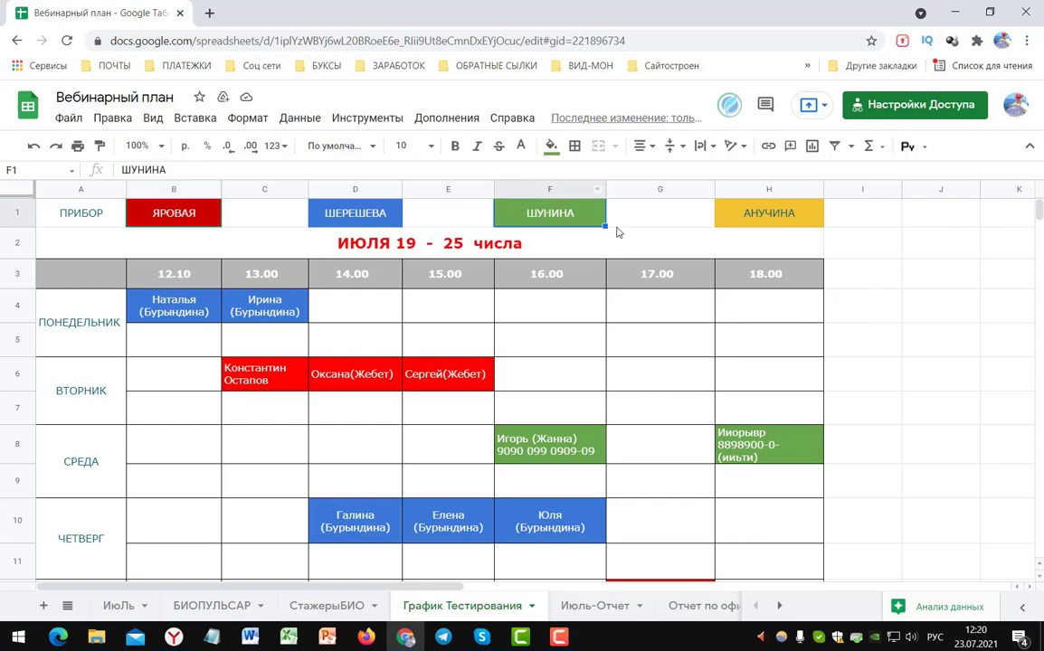
{"action": "left_click", "coordinate": [100, 146]}
{"action": "left_click", "coordinate": [731, 445]}
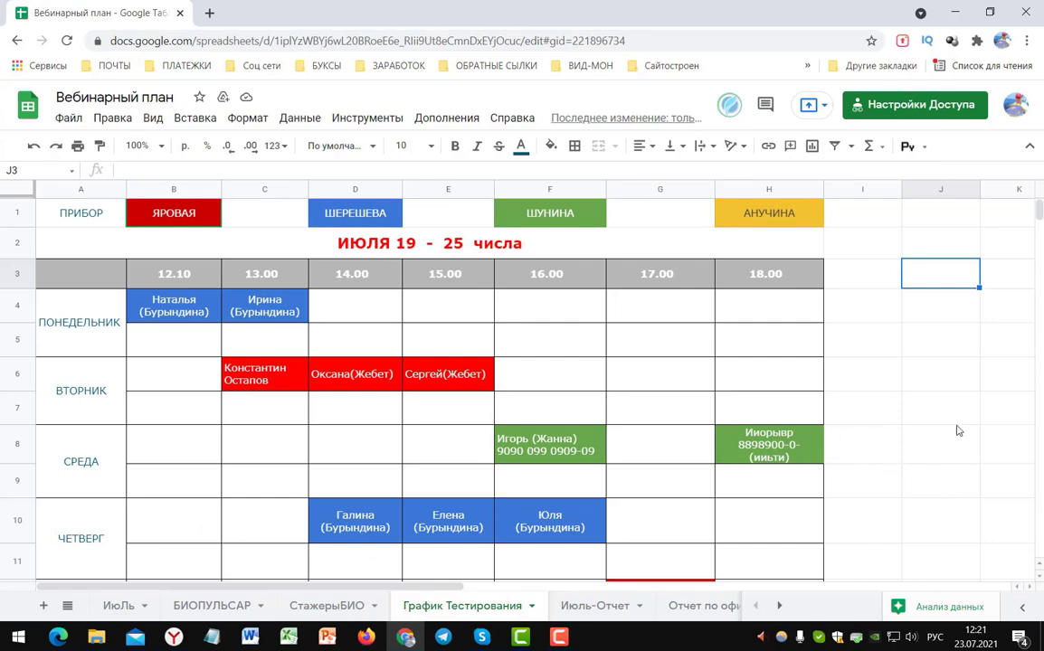
- Replace the contact name in brackets in F8 with a new contact name
{"action": "scroll", "coordinate": [634, 375], "scroll_direction": "down", "scroll_amount": 1}
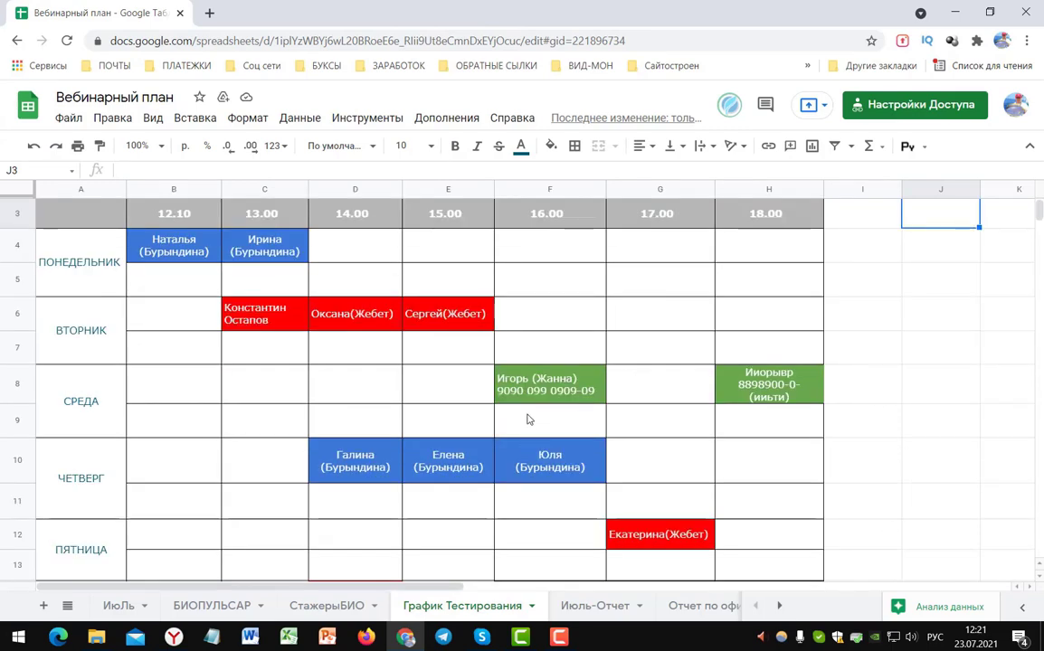
{"action": "left_click", "coordinate": [550, 398]}
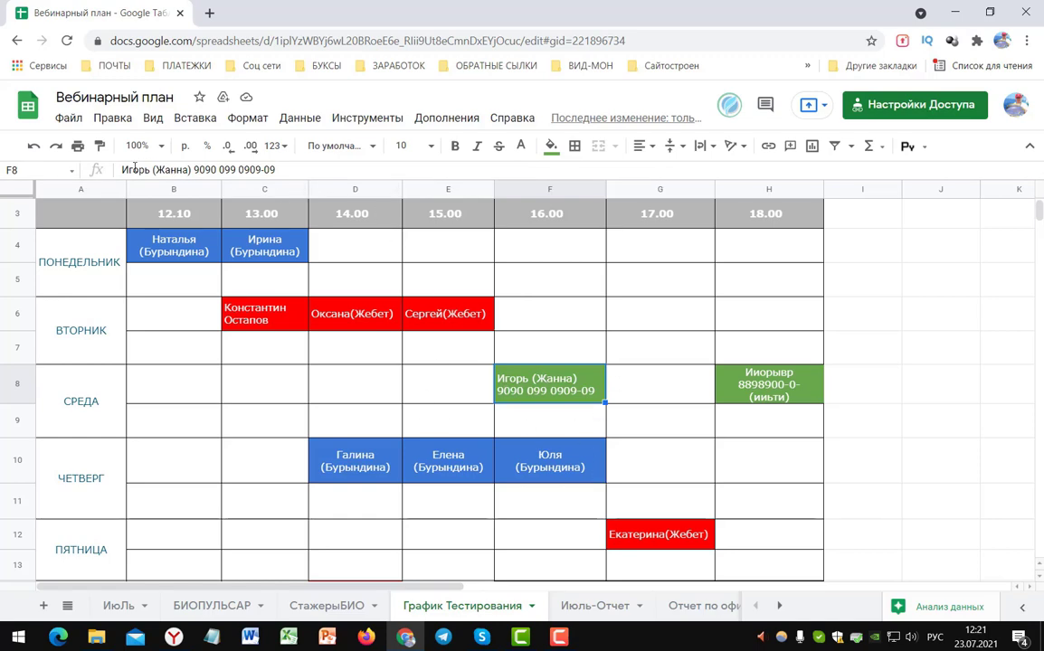
{"action": "left_click", "coordinate": [271, 169]}
{"action": "left_click_drag", "start_coordinate": [271, 169], "coordinate": [121, 169]}
{"action": "left_click", "coordinate": [294, 169]}
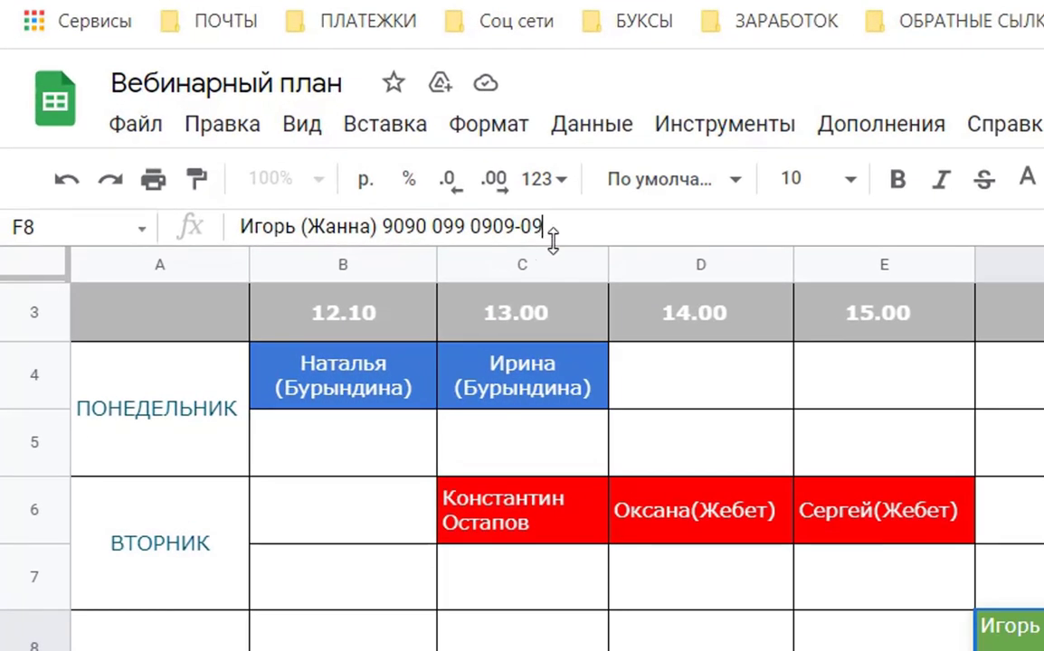
{"action": "key", "text": "Left"}
{"action": "key", "text": "Left"}
{"action": "key", "text": "Left"}
{"action": "key", "text": "Left"}
{"action": "key", "text": "Left"}
{"action": "key", "text": "Left"}
{"action": "key", "text": "Left"}
{"action": "key", "text": "Left"}
{"action": "key", "text": "Left"}
{"action": "key", "text": "Left"}
{"action": "key", "text": "Left"}
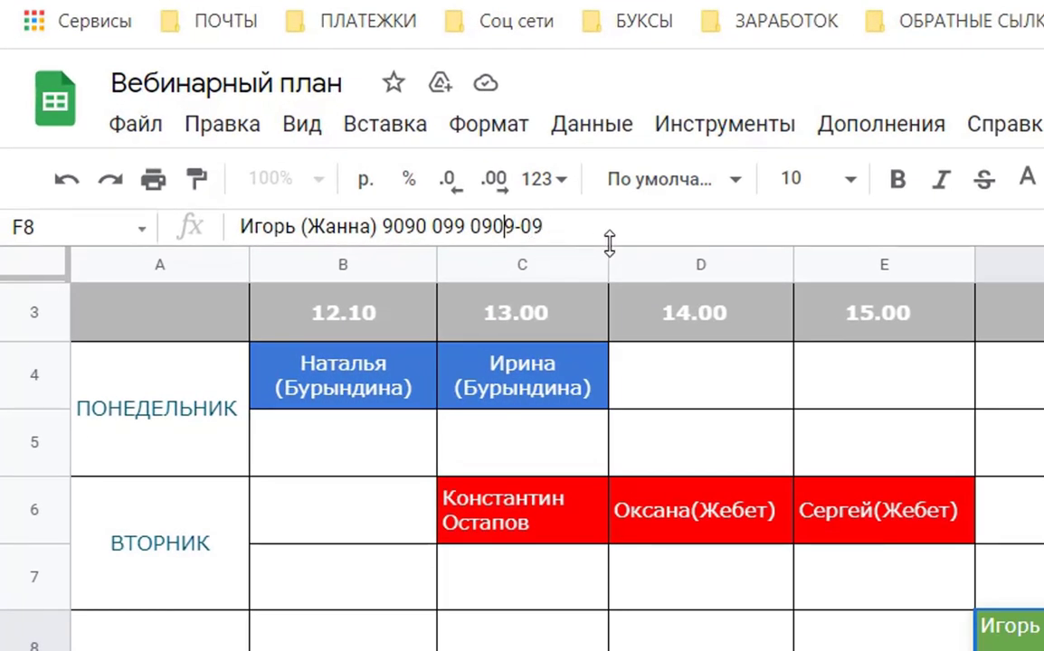
{"action": "key", "text": "Right"}
{"action": "key", "text": "Right"}
{"action": "key", "text": "Right"}
{"action": "key", "text": "Right"}
{"action": "key", "text": "Right"}
{"action": "key", "text": "Right"}
{"action": "key", "text": "Right"}
{"action": "key", "text": "Right"}
{"action": "key", "text": "Right"}
{"action": "key", "text": "Right"}
{"action": "key", "text": "Left"}
{"action": "key", "text": "Left"}
{"action": "key", "text": "Left"}
{"action": "key", "text": "Left"}
{"action": "key", "text": "Left"}
{"action": "key", "text": "Left"}
{"action": "key", "text": "Left"}
{"action": "key", "text": "Left"}
{"action": "key", "text": "Left"}
{"action": "key", "text": "Left"}
{"action": "key", "text": "Left"}
{"action": "key", "text": "Left"}
{"action": "key", "text": "Left"}
{"action": "key", "text": "Left"}
{"action": "key", "text": "Left"}
{"action": "key", "text": "Left"}
{"action": "key", "text": "Left"}
{"action": "key", "text": "Left"}
{"action": "key", "text": "Right"}
{"action": "key", "text": "Right"}
{"action": "key", "text": "BackSpace"}
{"action": "key", "text": "BackSpace"}
{"action": "key", "text": "BackSpace"}
{"action": "key", "text": "BackSpace"}
{"action": "key", "text": "BackSpace"}
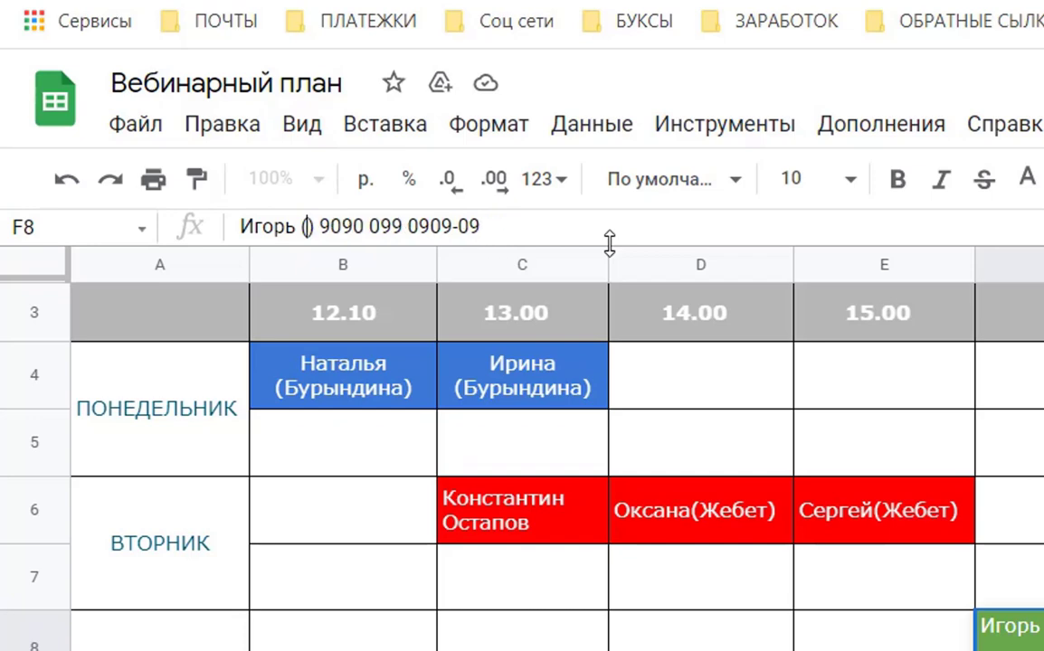
{"action": "type", "text": "Ирина"}
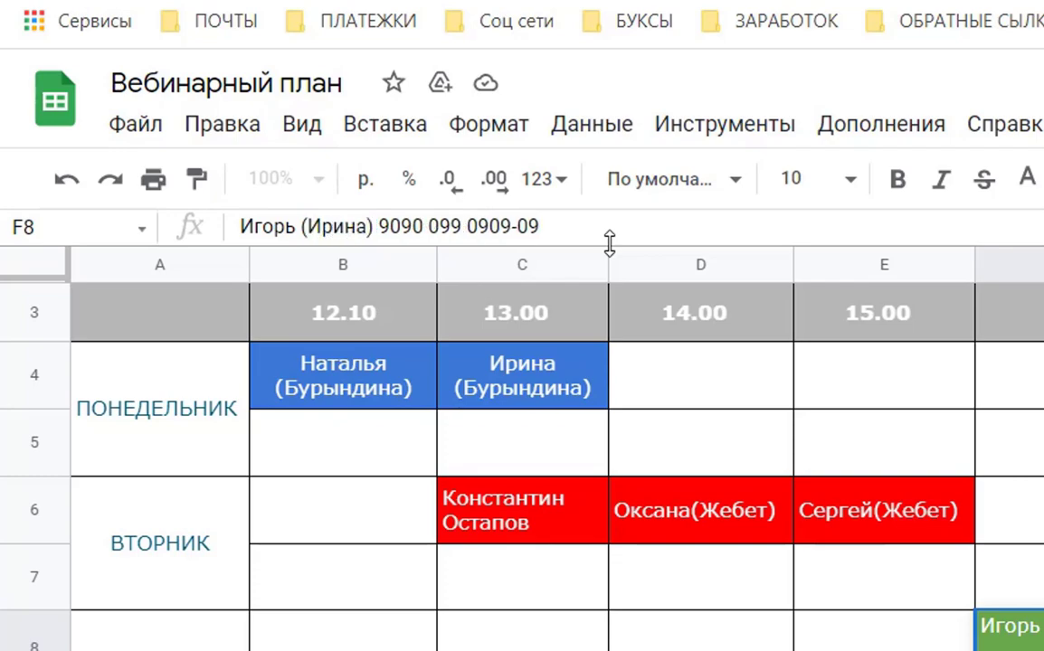
{"action": "key", "text": "Return"}
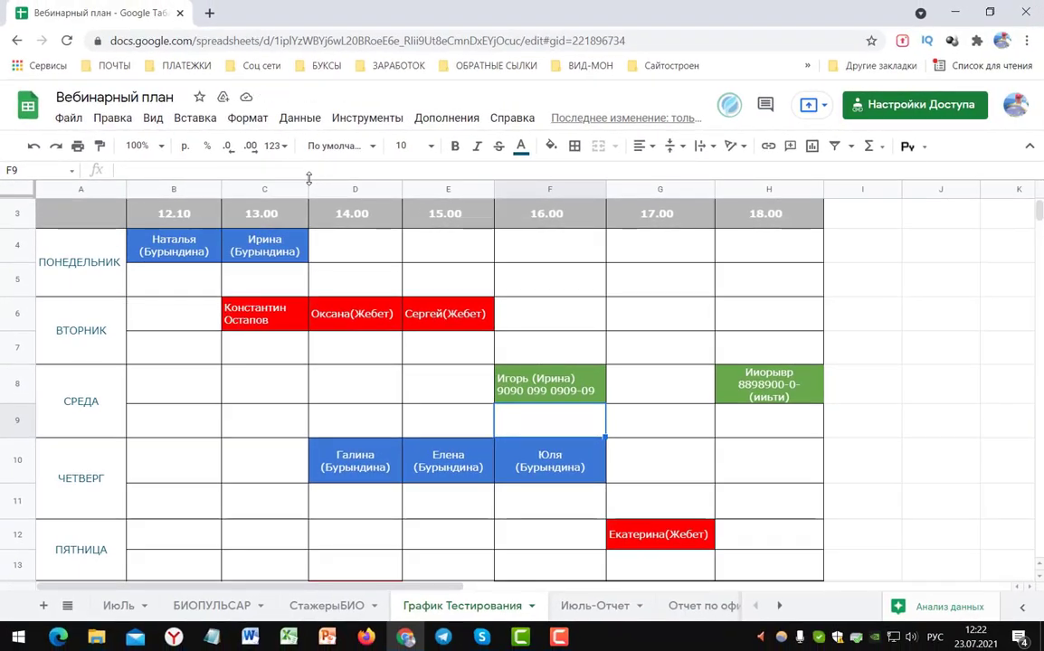
- Change the first group of digits in F8's phone number
{"action": "key", "text": "Up"}
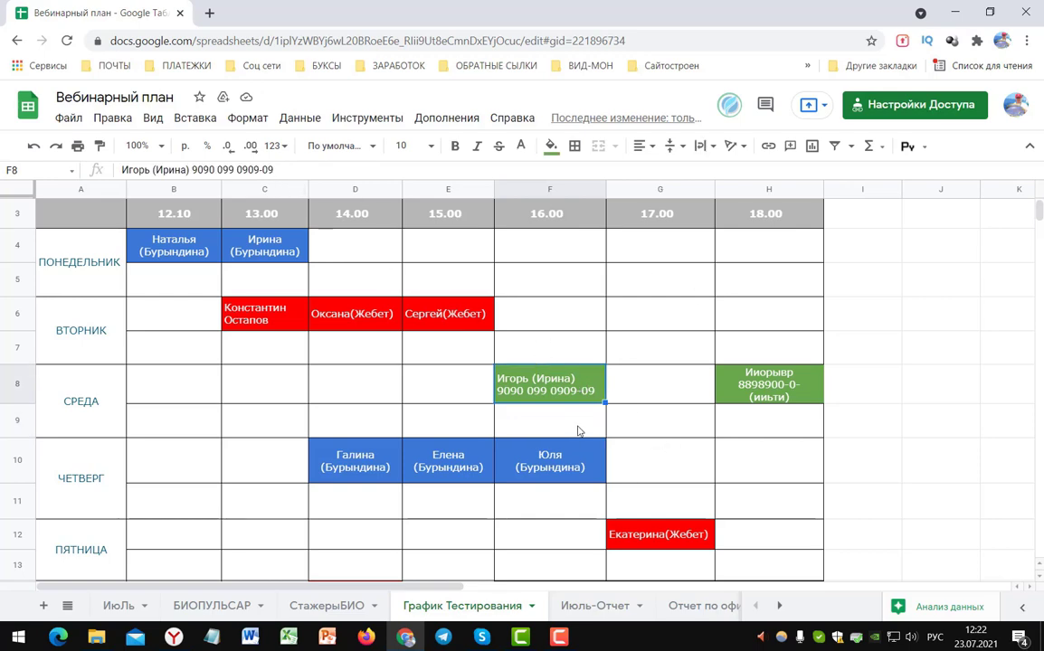
{"action": "double_click", "coordinate": [540, 389]}
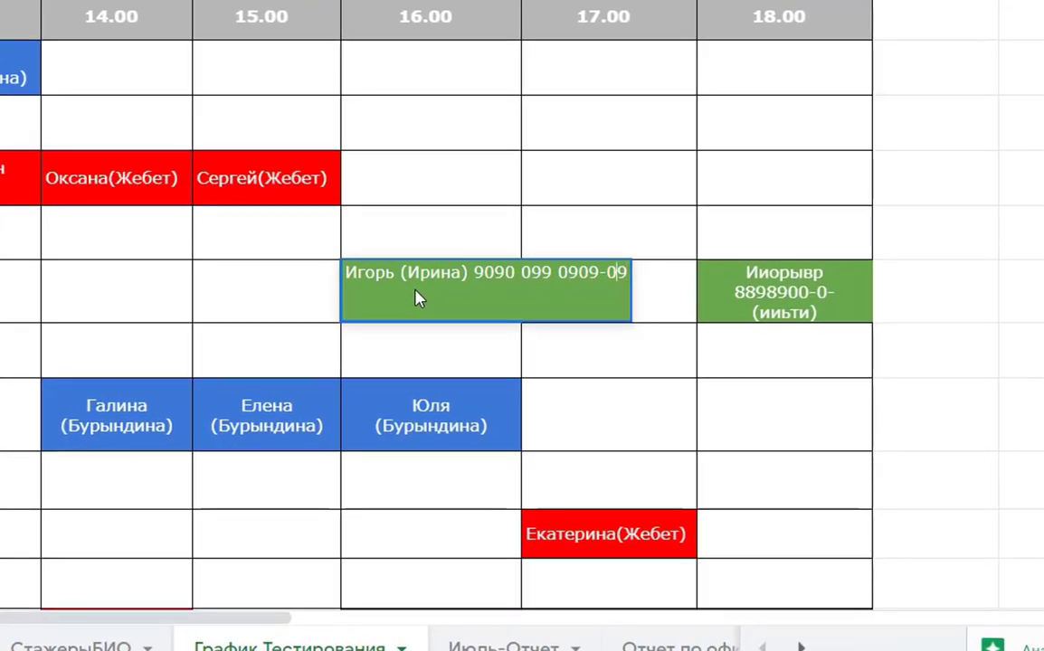
{"action": "key", "text": "Left"}
{"action": "key", "text": "Left"}
{"action": "key", "text": "Left"}
{"action": "key", "text": "Left"}
{"action": "key", "text": "Left"}
{"action": "key", "text": "Left"}
{"action": "key", "text": "Left"}
{"action": "key", "text": "Left"}
{"action": "key", "text": "Left"}
{"action": "key", "text": "Left"}
{"action": "key", "text": "Left"}
{"action": "key", "text": "BackSpace"}
{"action": "key", "text": "BackSpace"}
{"action": "key", "text": "BackSpace"}
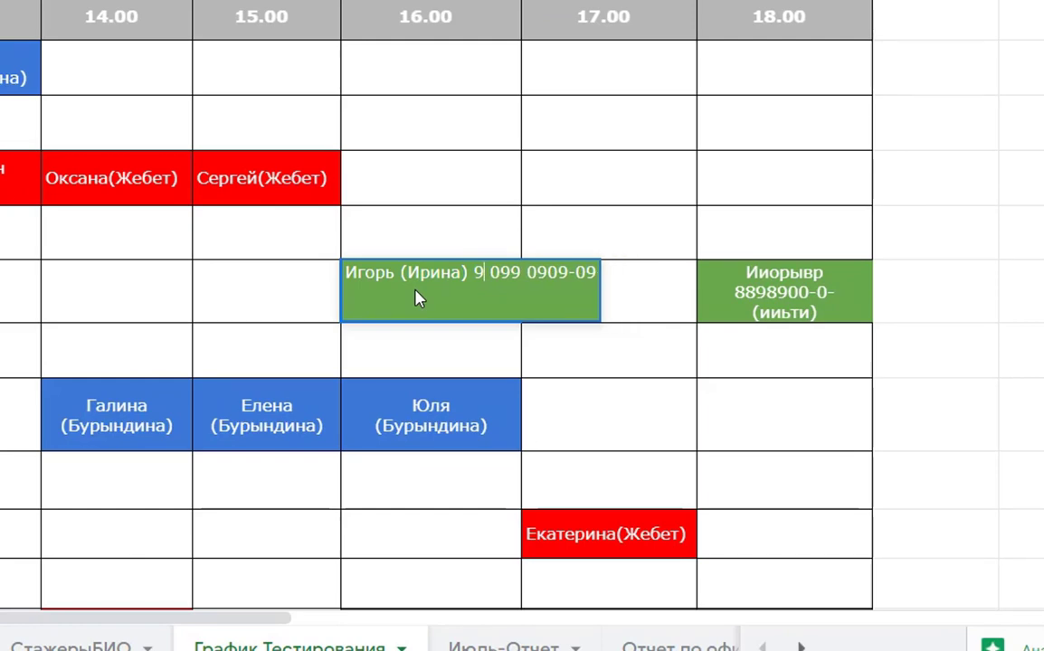
{"action": "key", "text": "BackSpace"}
{"action": "type", "text": "89898"}
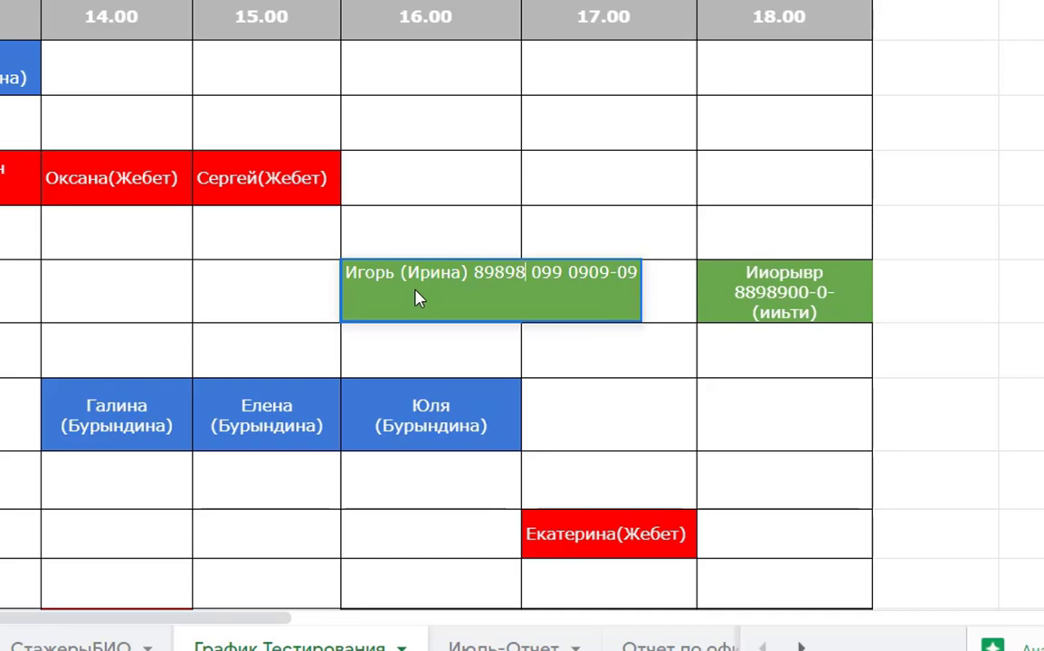
{"action": "key", "text": "Return"}
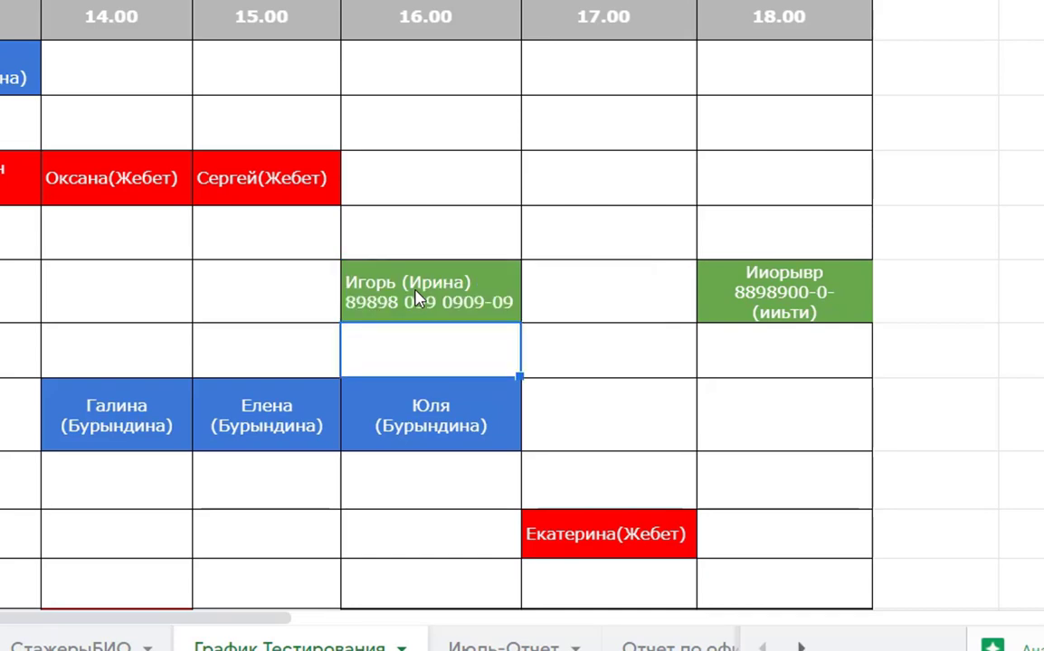
- Reopen F8 twice without keeping changes, then type 'рывро ололд(рлол)' over it
{"action": "left_click", "coordinate": [418, 299]}
{"action": "double_click", "coordinate": [418, 300]}
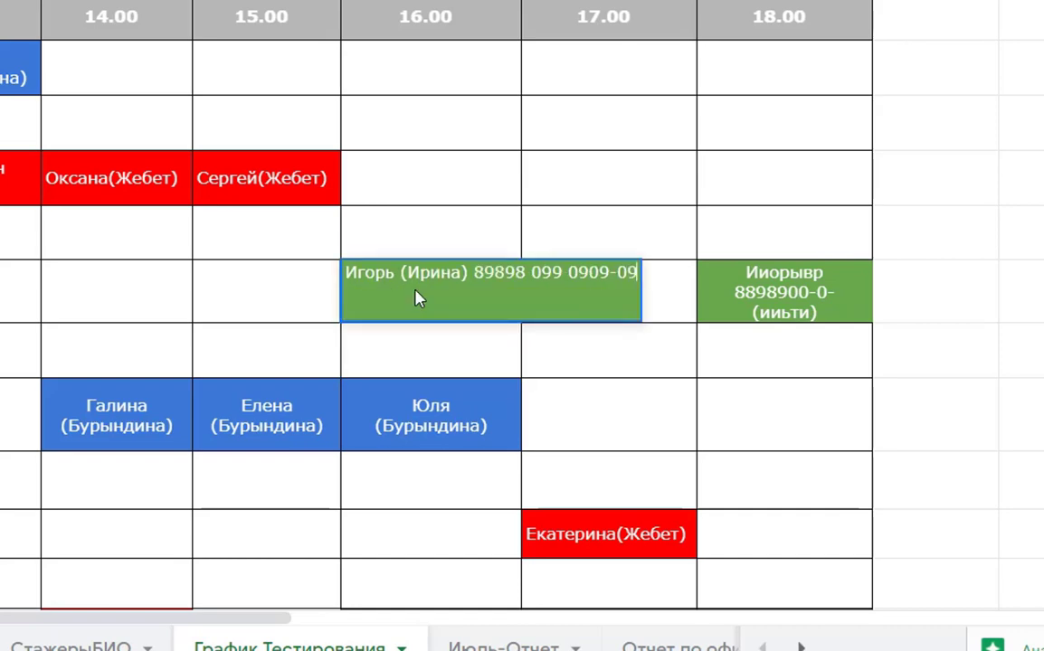
{"action": "key", "text": "BackSpace"}
{"action": "key", "text": "BackSpace"}
{"action": "key", "text": "BackSpace"}
{"action": "key", "text": "BackSpace"}
{"action": "key", "text": "BackSpace"}
{"action": "key", "text": "BackSpace"}
{"action": "key", "text": "BackSpace"}
{"action": "key", "text": "BackSpace"}
{"action": "key", "text": "BackSpace"}
{"action": "key", "text": "BackSpace"}
{"action": "key", "text": "BackSpace"}
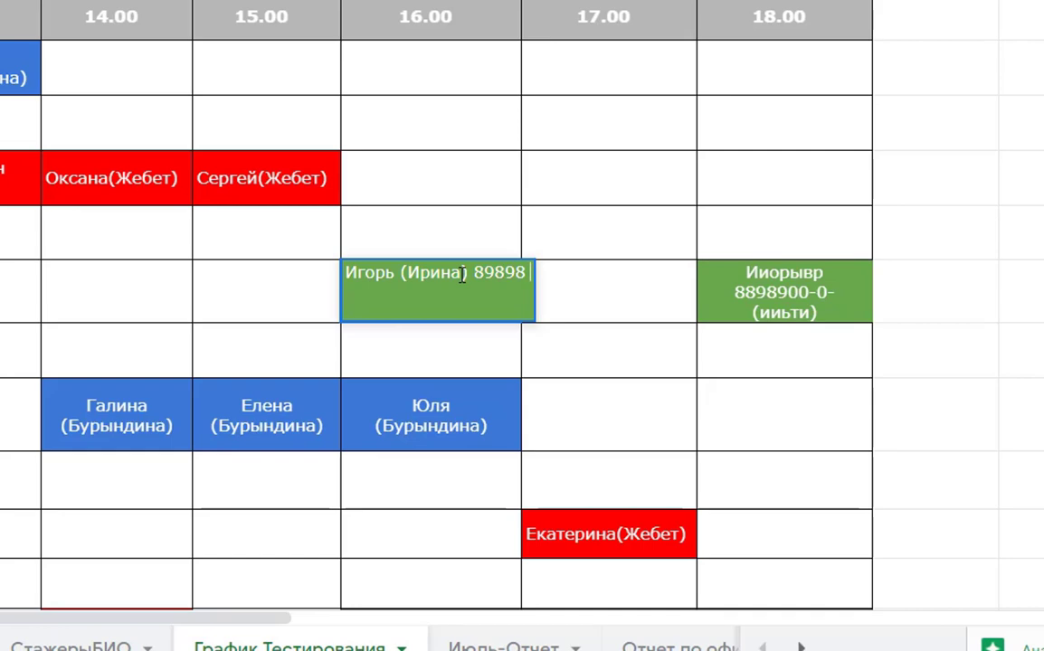
{"action": "key", "text": "Escape"}
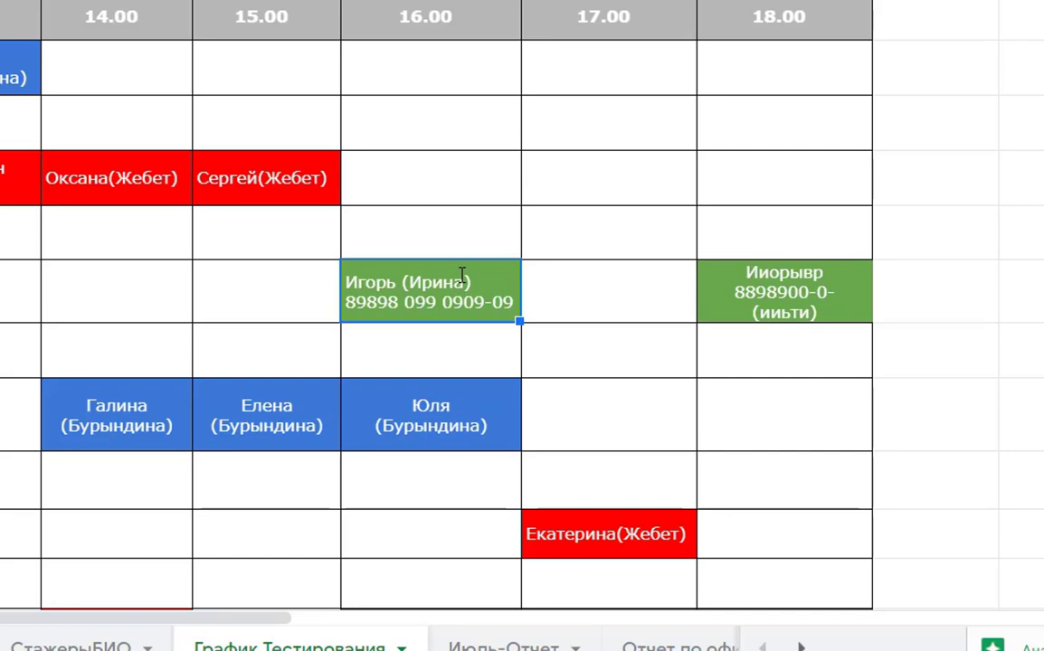
{"action": "double_click", "coordinate": [462, 275]}
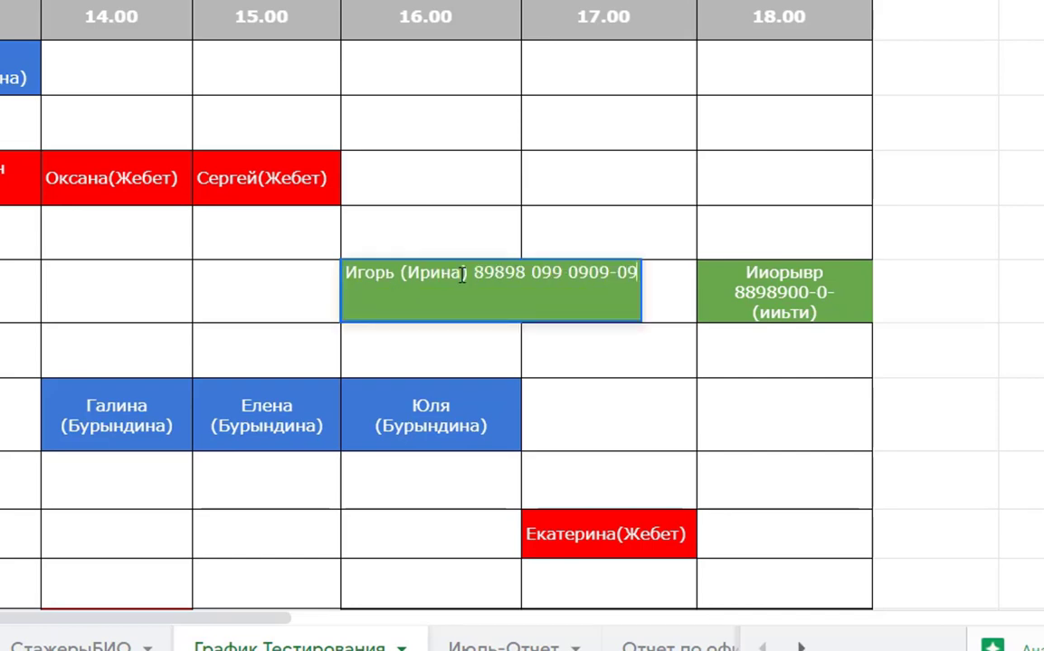
{"action": "key", "text": "Escape"}
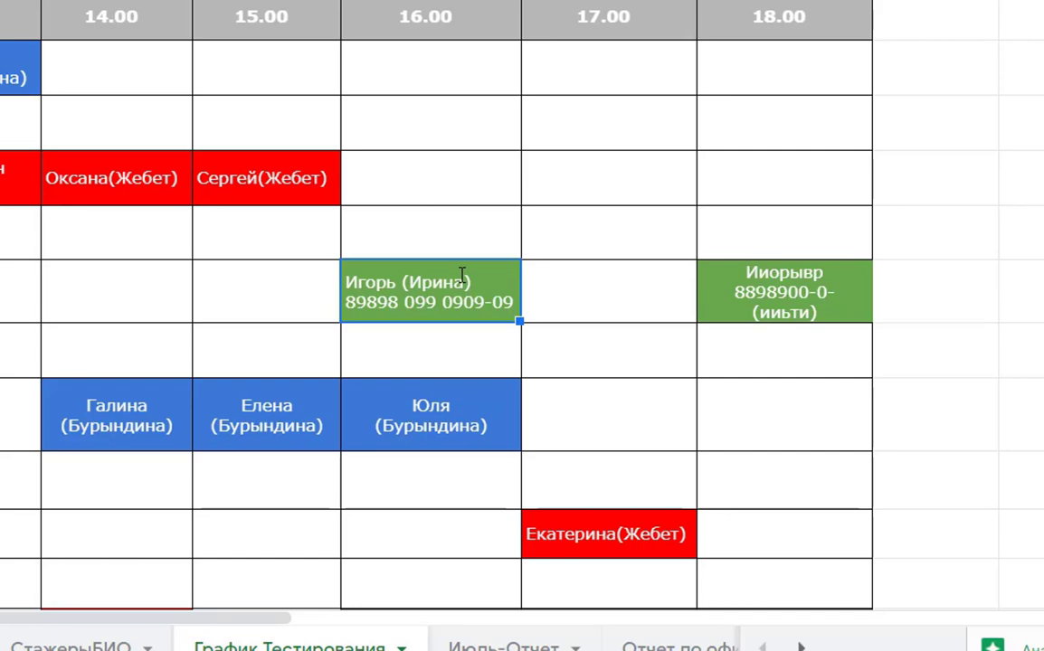
{"action": "type", "text": "рывро оло"}
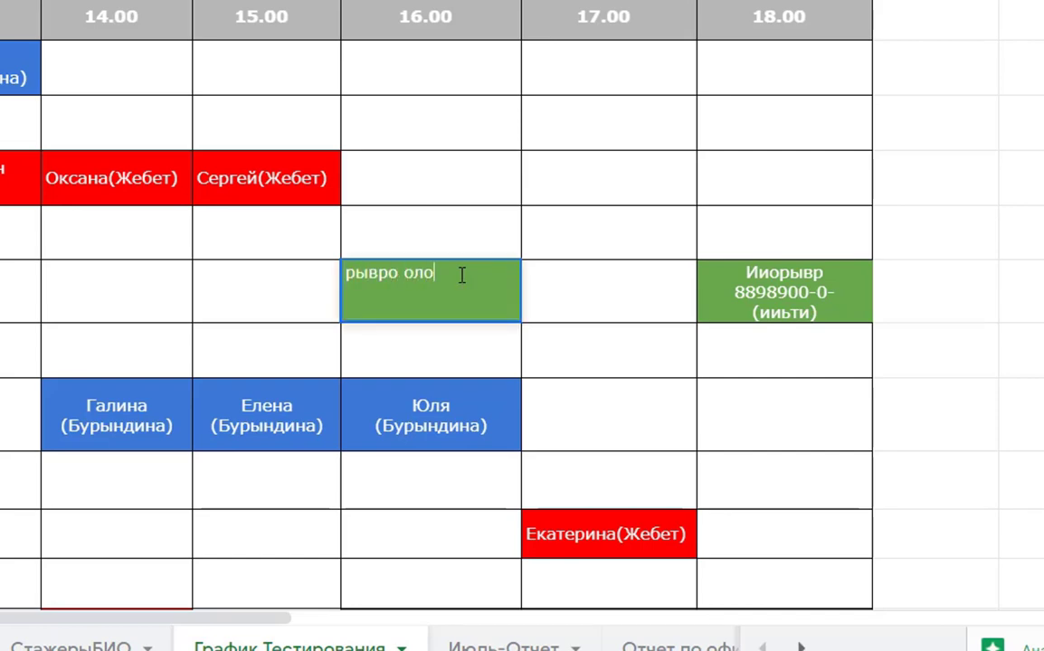
{"action": "type", "text": "лд(рлол)"}
- Commit the overwrite in F8, then undo it and the earlier phone number and name edits
{"action": "key", "text": "Return"}
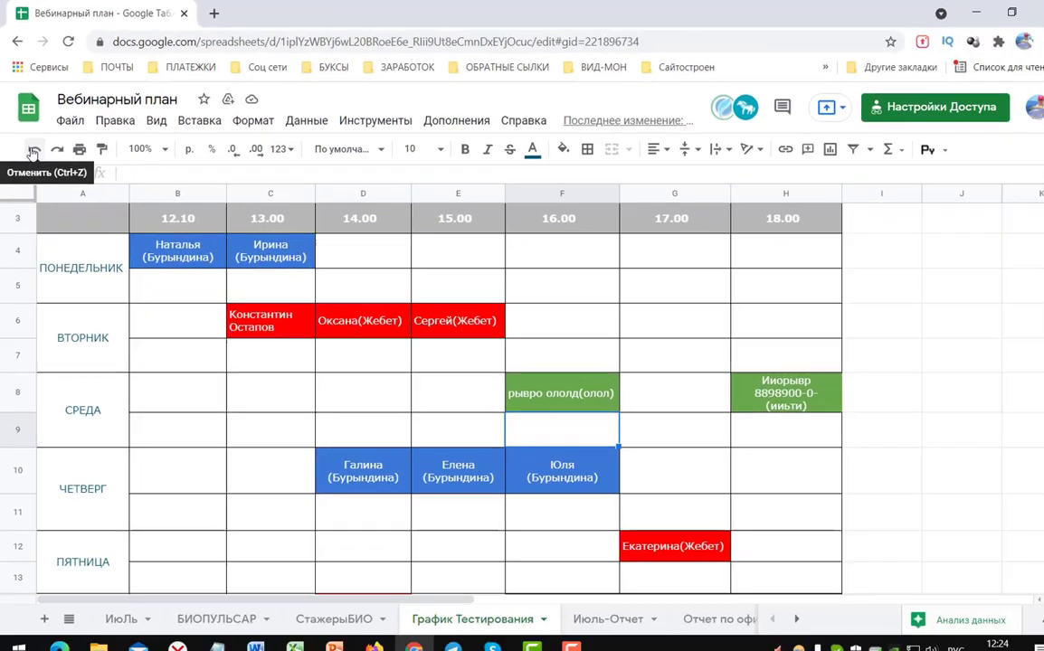
{"action": "left_click", "coordinate": [70, 311]}
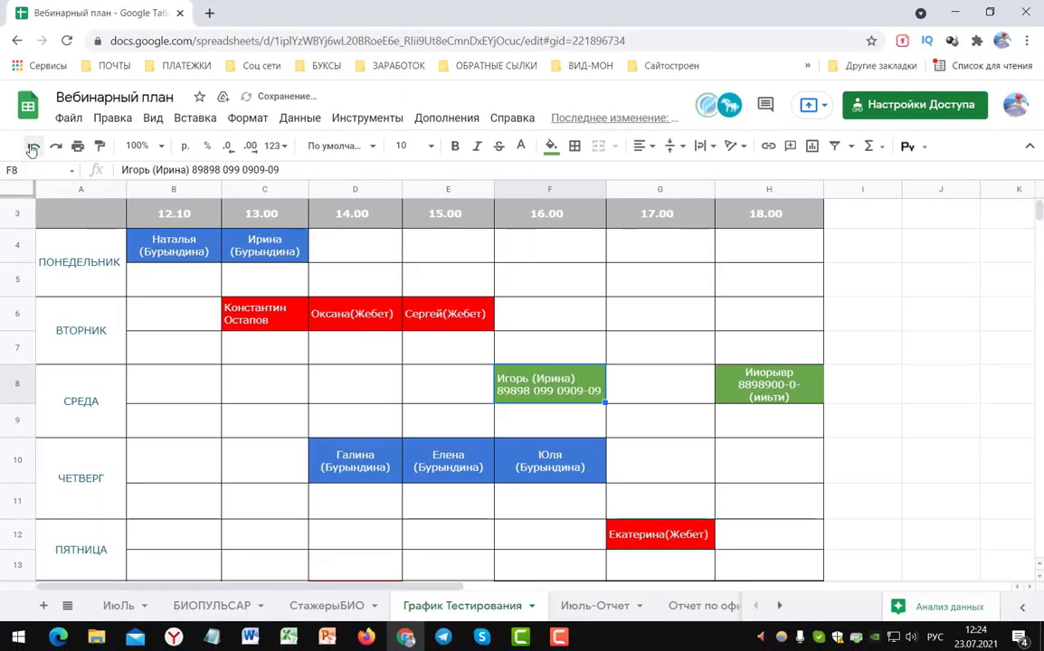
{"action": "left_click", "coordinate": [32, 149]}
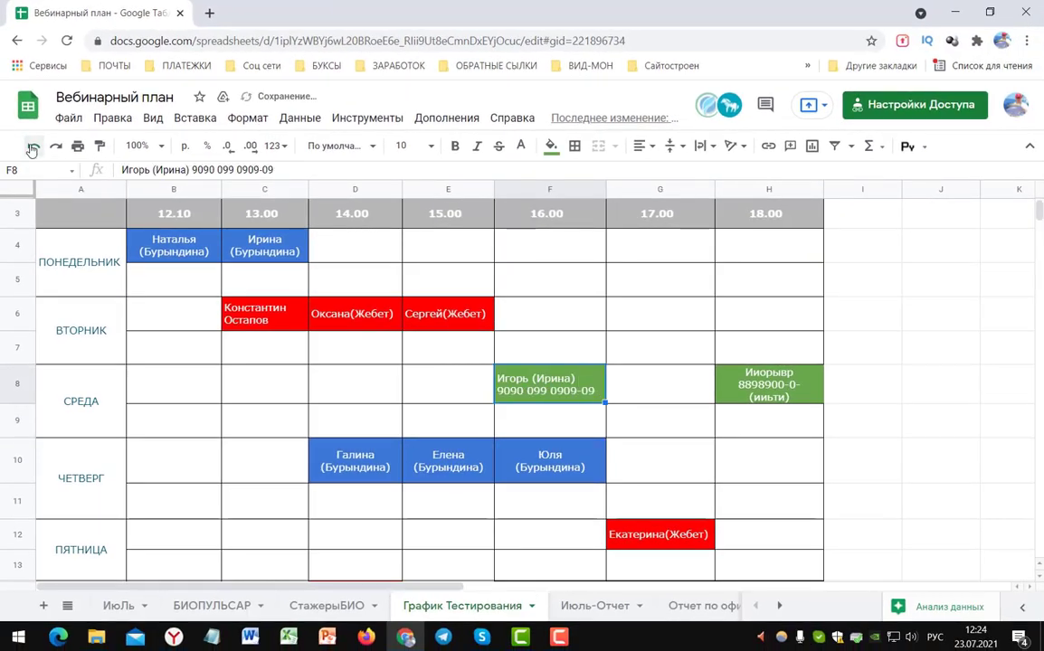
{"action": "left_click", "coordinate": [31, 149]}
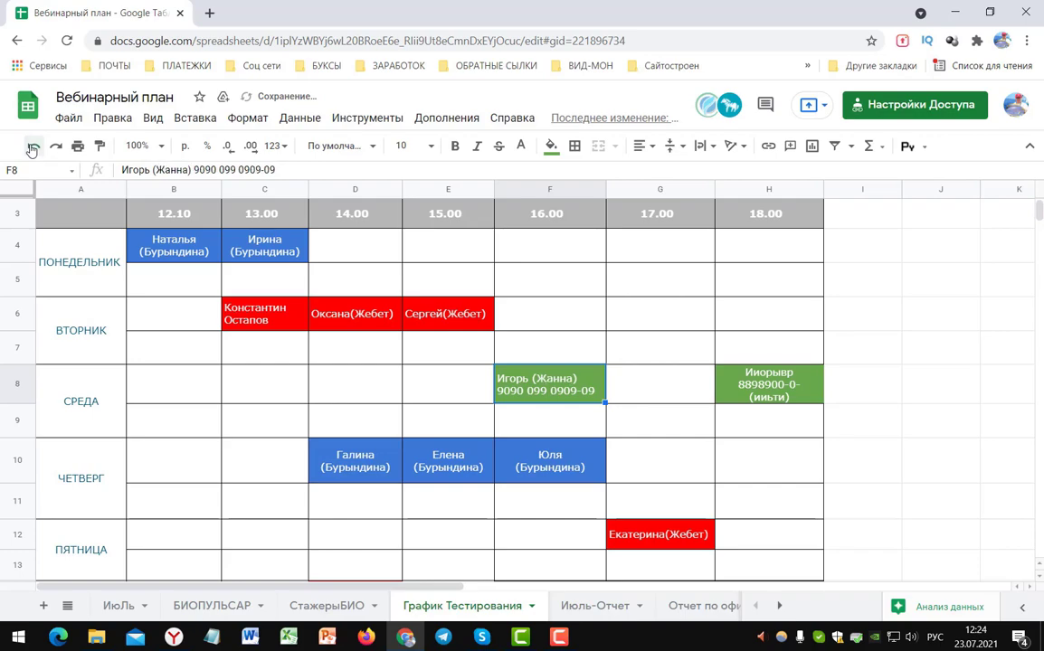
{"action": "left_click", "coordinate": [32, 149]}
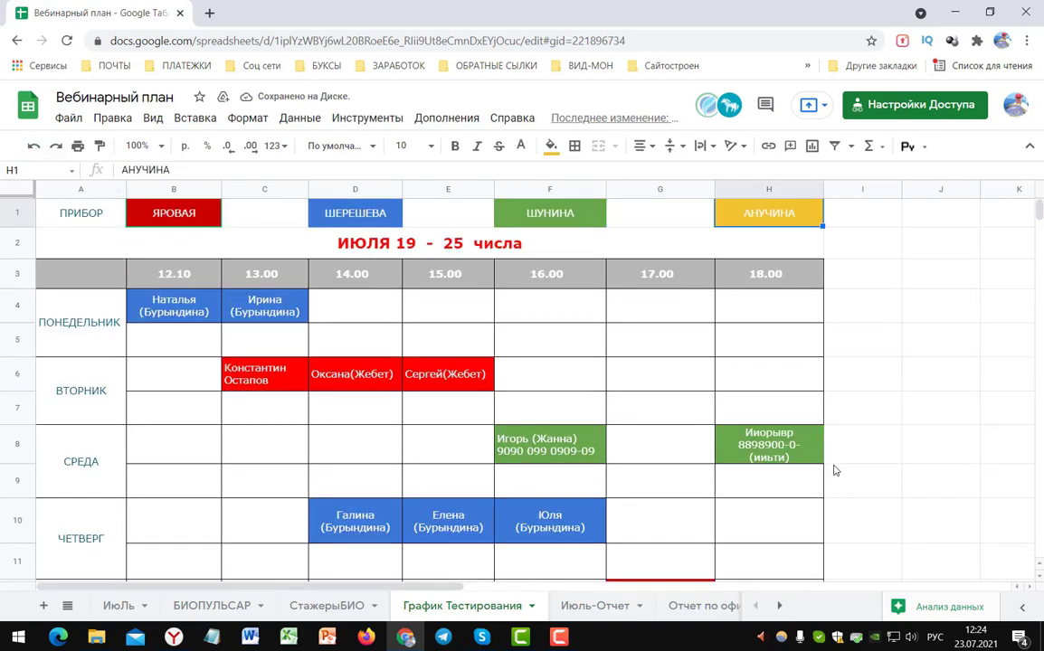
{"action": "scroll", "coordinate": [768, 486], "scroll_direction": "down", "scroll_amount": 1}
{"action": "scroll", "coordinate": [768, 486], "scroll_direction": "down", "scroll_amount": 1}
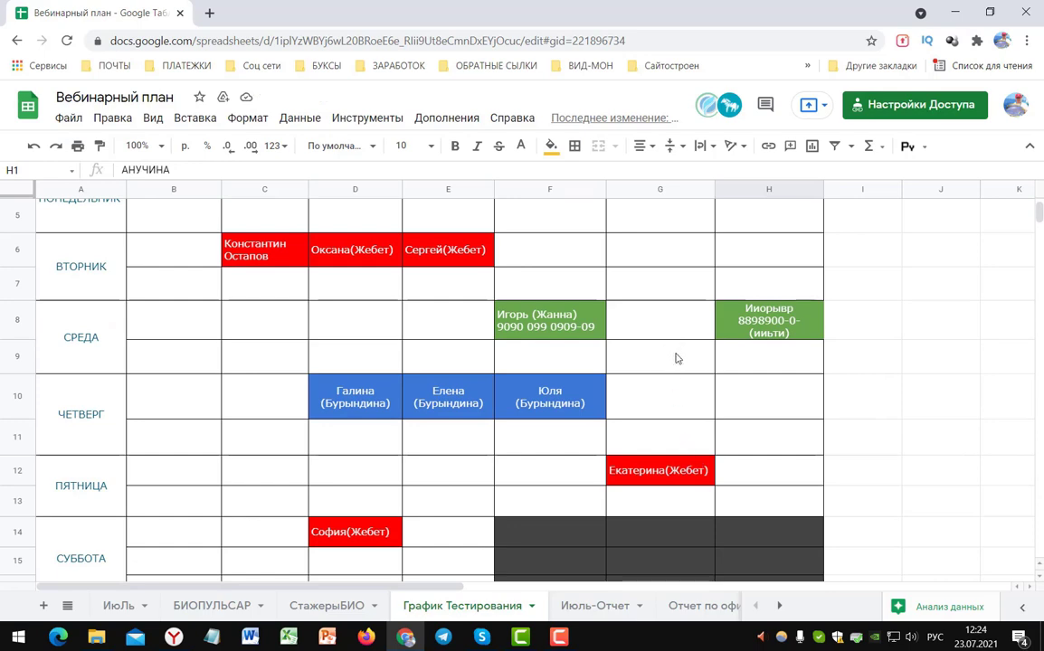
{"action": "scroll", "coordinate": [663, 367], "scroll_direction": "up", "scroll_amount": 1}
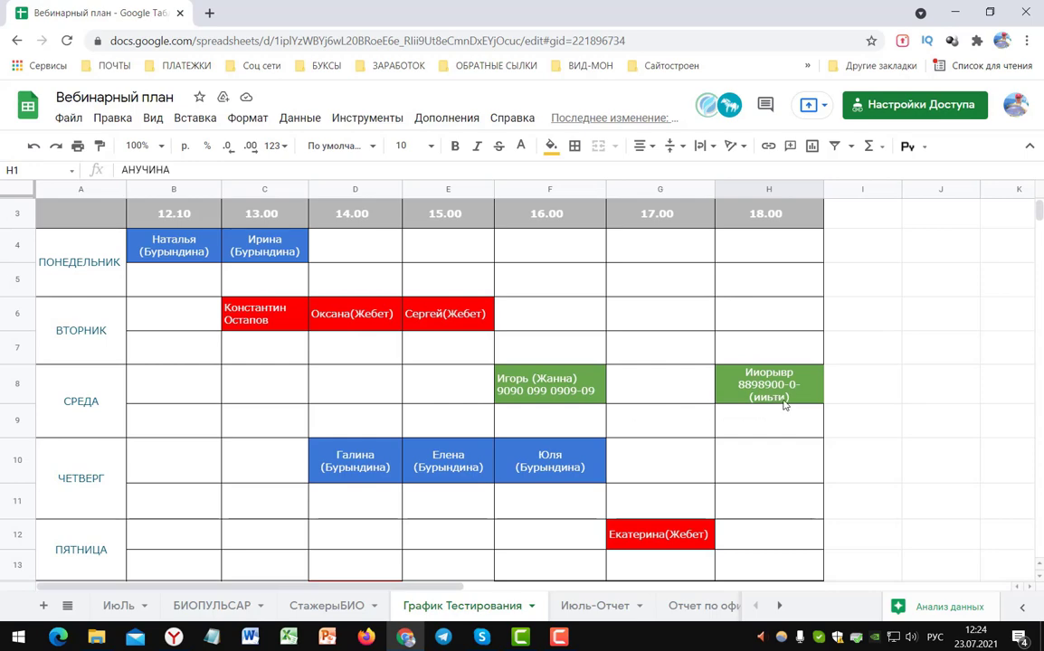
- Delete the booking text from F8 and H8, keeping both cells green
{"action": "left_click", "coordinate": [644, 395]}
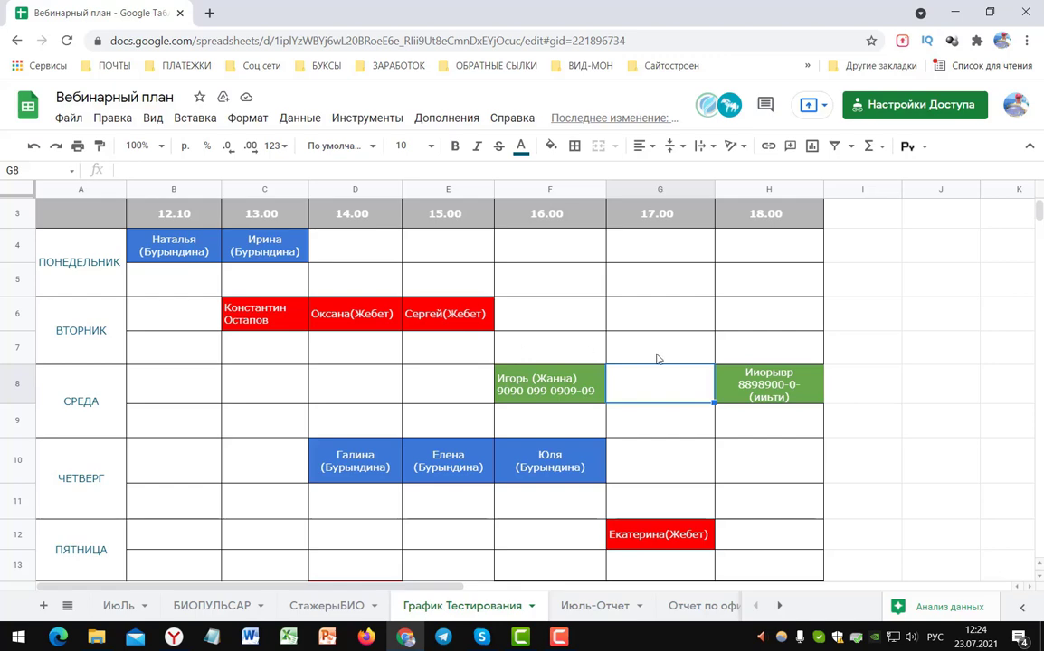
{"action": "left_click", "coordinate": [666, 433]}
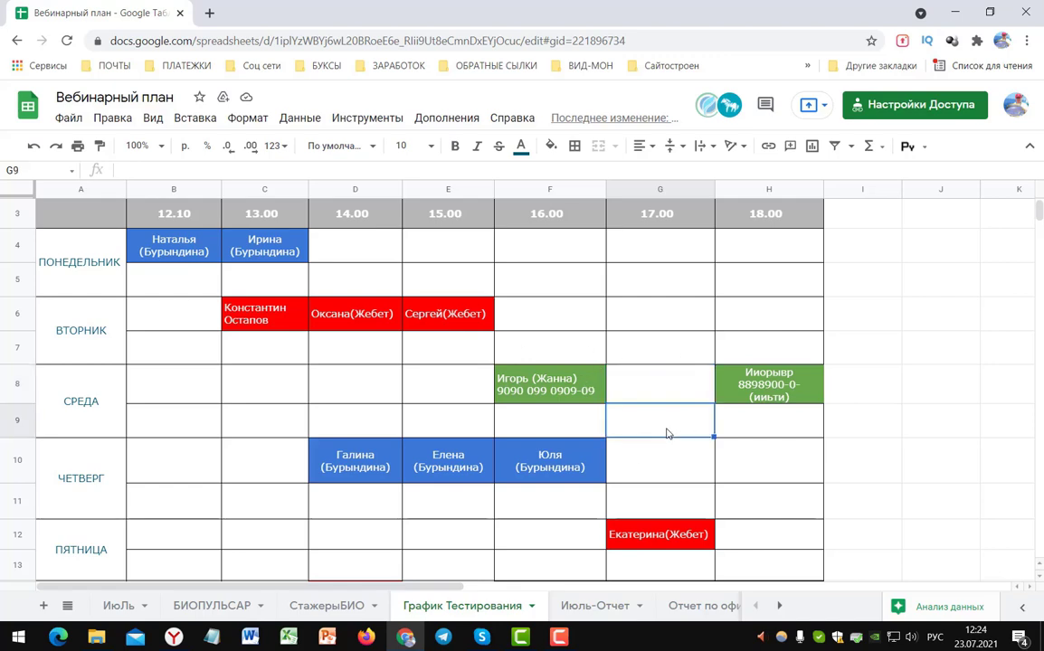
{"action": "left_click", "coordinate": [556, 385]}
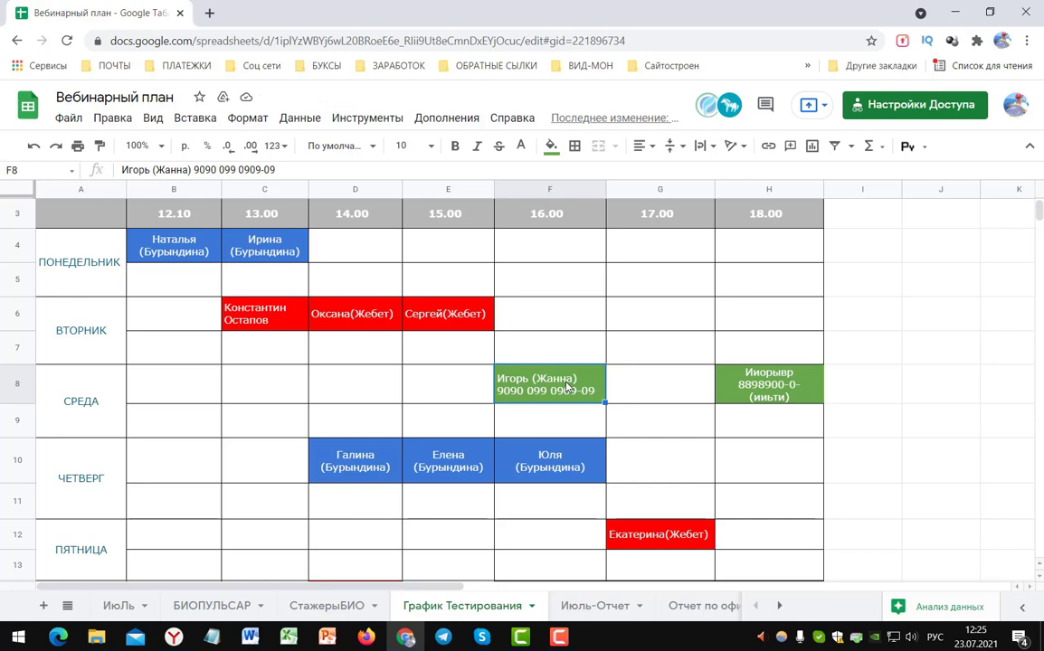
{"action": "key", "text": "Delete"}
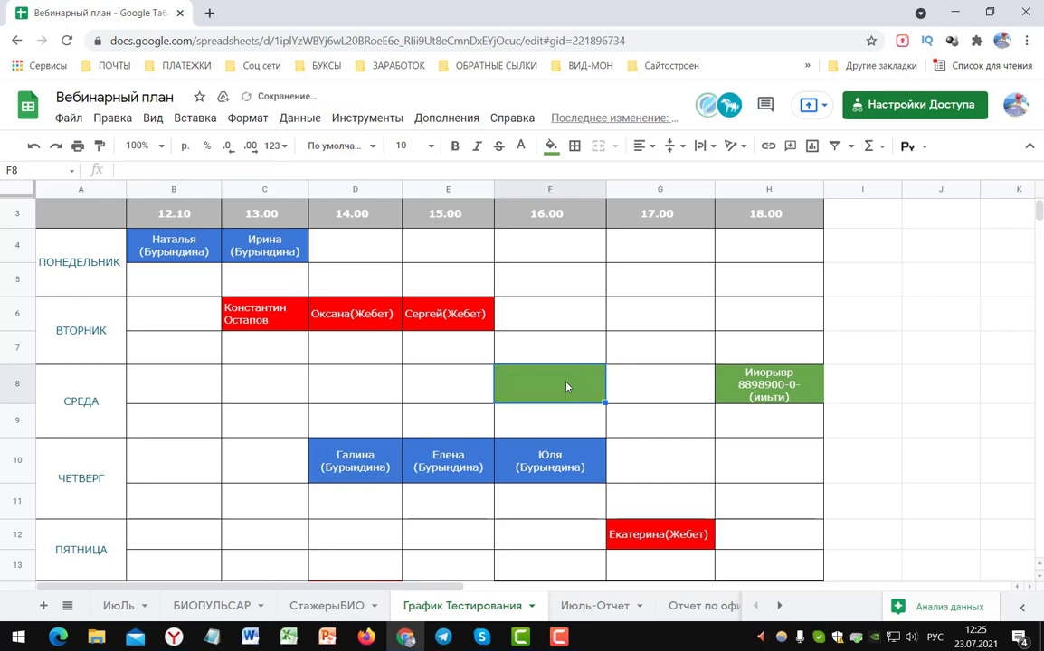
{"action": "left_click", "coordinate": [763, 392]}
{"action": "key", "text": "Delete"}
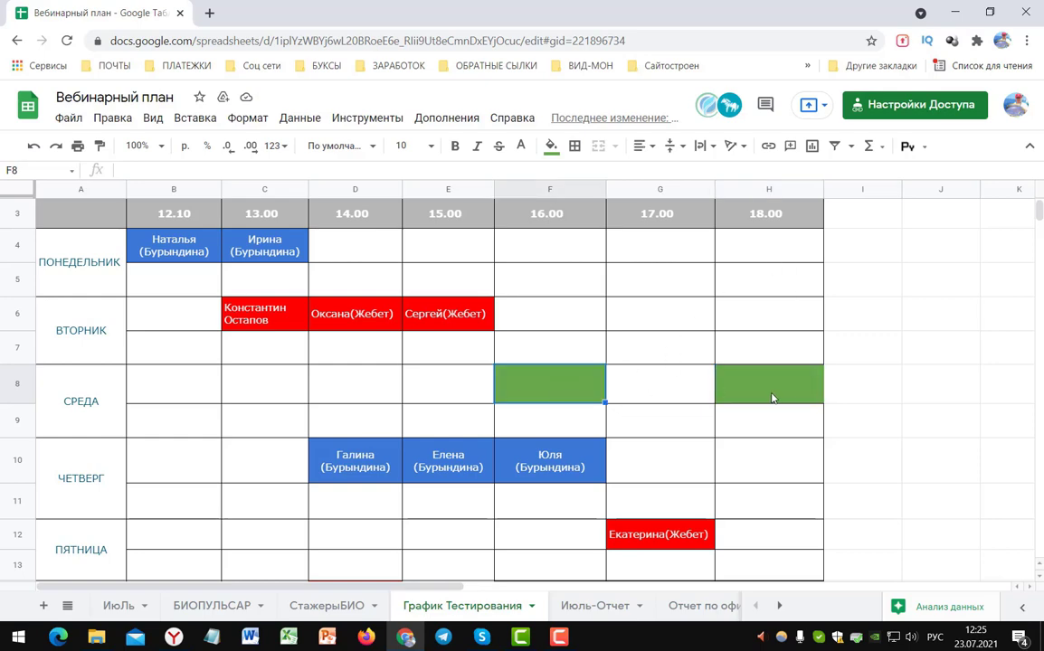
{"action": "left_click", "coordinate": [578, 393]}
{"action": "left_click", "coordinate": [554, 150]}
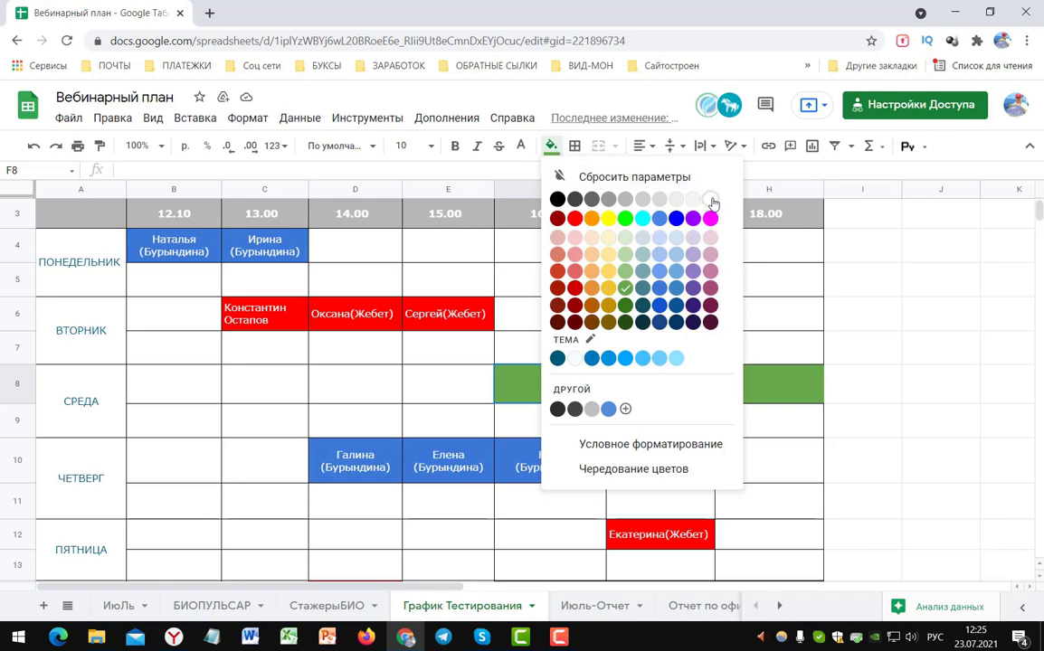
- Reset F8's fill colour and paint H6's plain white formatting onto H8
{"action": "left_click", "coordinate": [645, 178]}
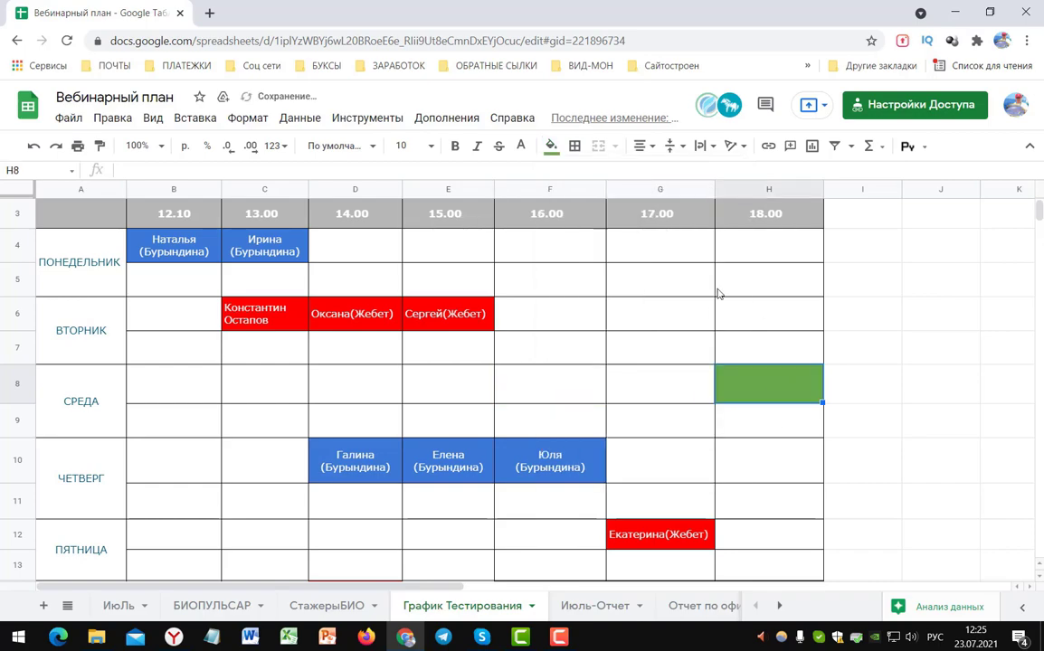
{"action": "left_click", "coordinate": [769, 384]}
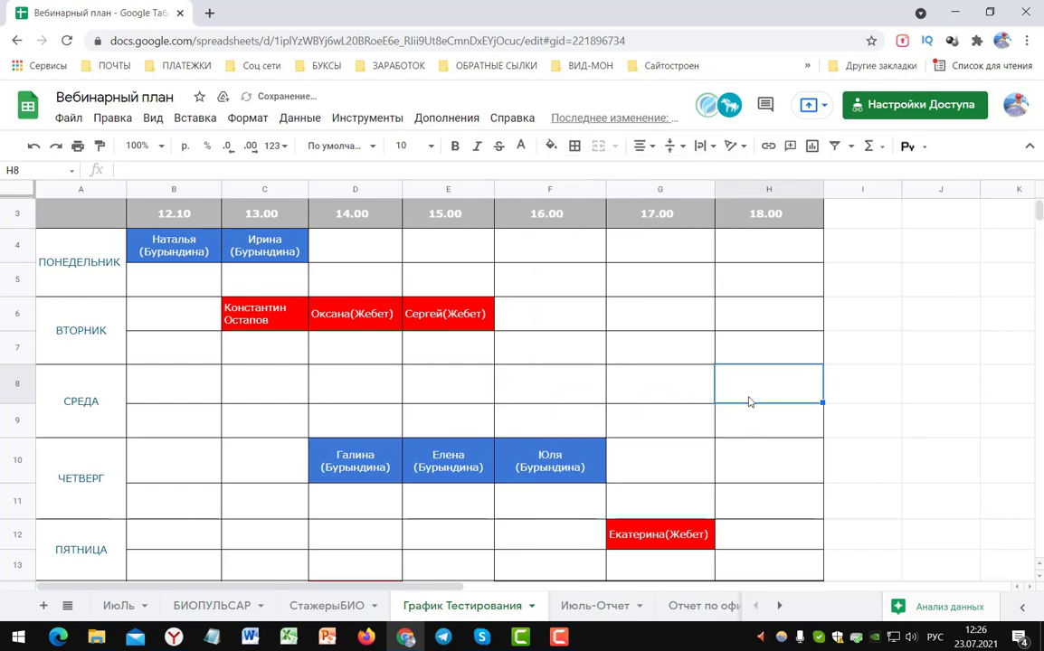
{"action": "left_click", "coordinate": [33, 146]}
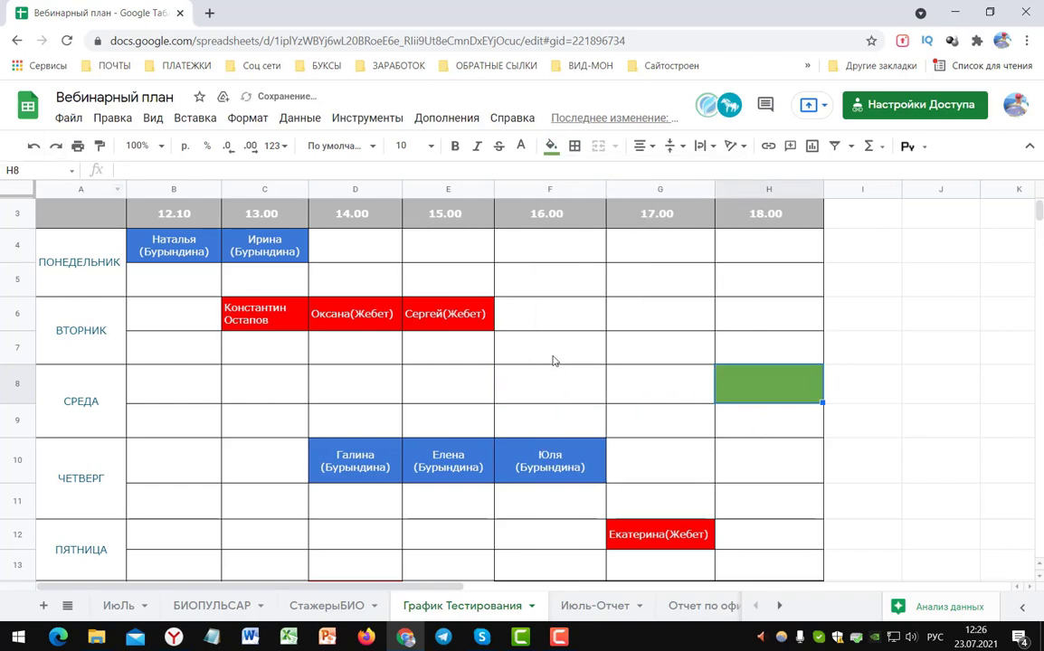
{"action": "left_click", "coordinate": [773, 317]}
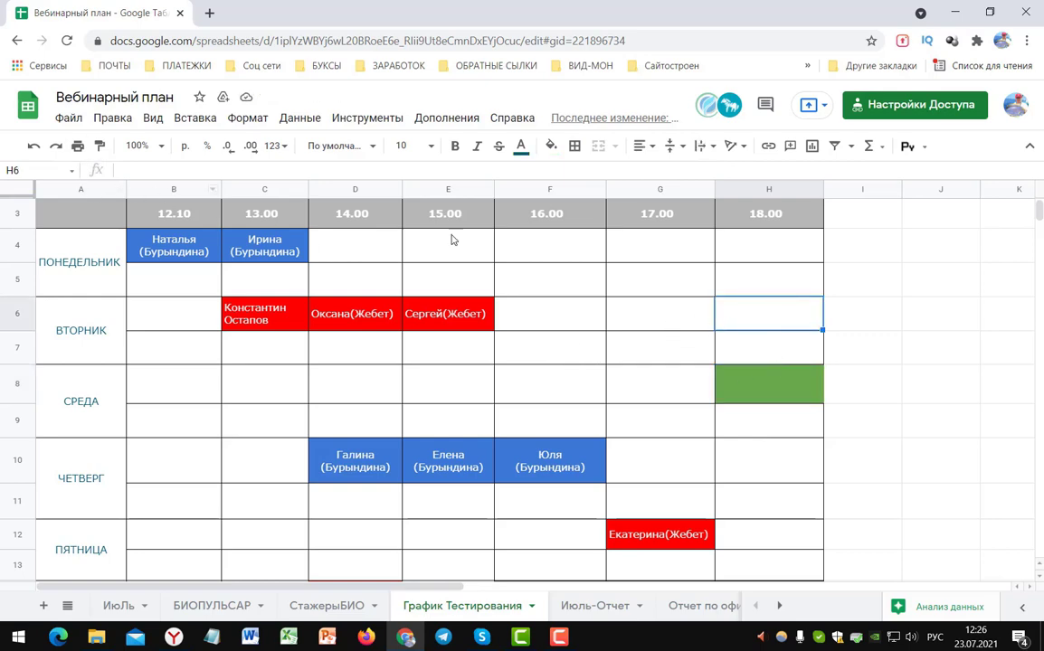
{"action": "left_click", "coordinate": [99, 149]}
{"action": "left_click", "coordinate": [789, 391]}
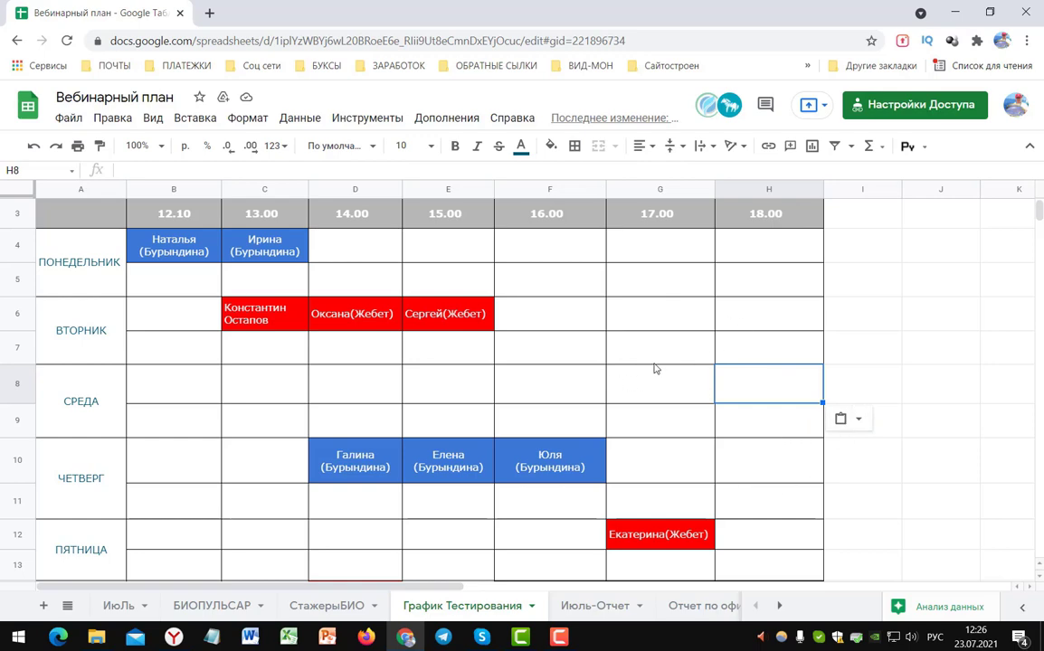
{"action": "left_click", "coordinate": [648, 352]}
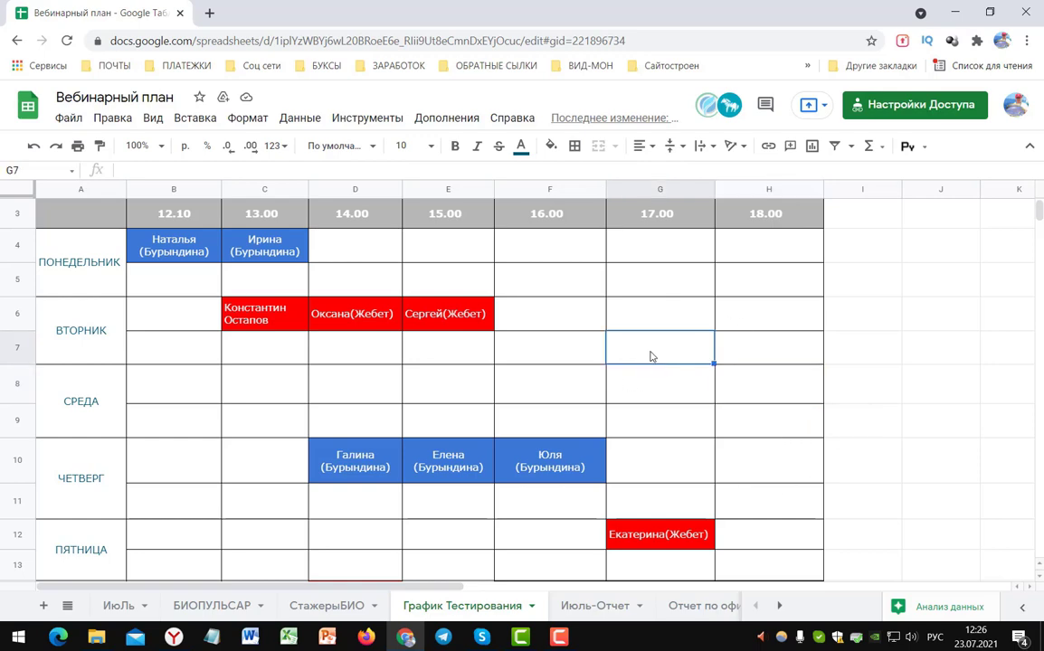
{"action": "left_click", "coordinate": [763, 318]}
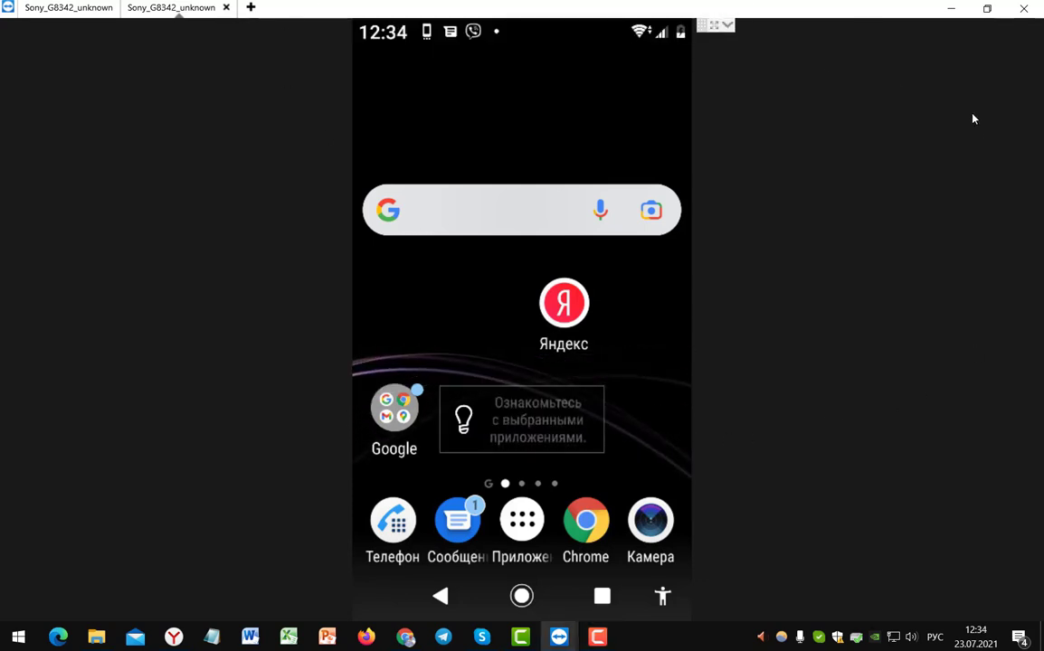
- Open the shared sheet link from the WhatsApp Business chat using the second Google account
{"action": "left_click", "coordinate": [519, 527]}
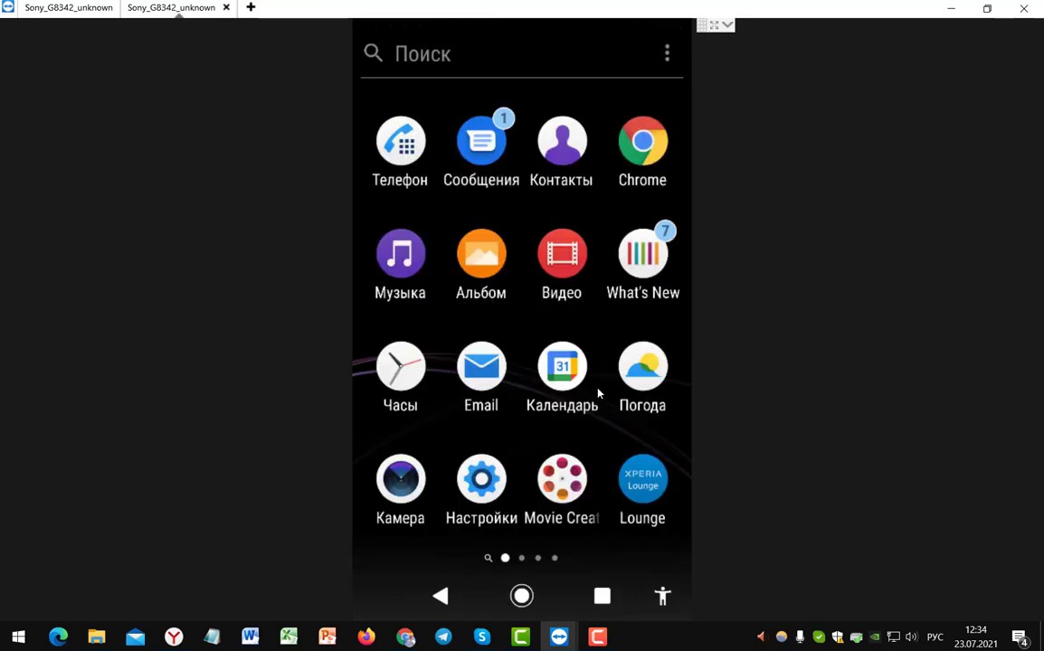
{"action": "scroll", "coordinate": [533, 568], "scroll_direction": "down", "scroll_amount": 1}
{"action": "left_click", "coordinate": [493, 375]}
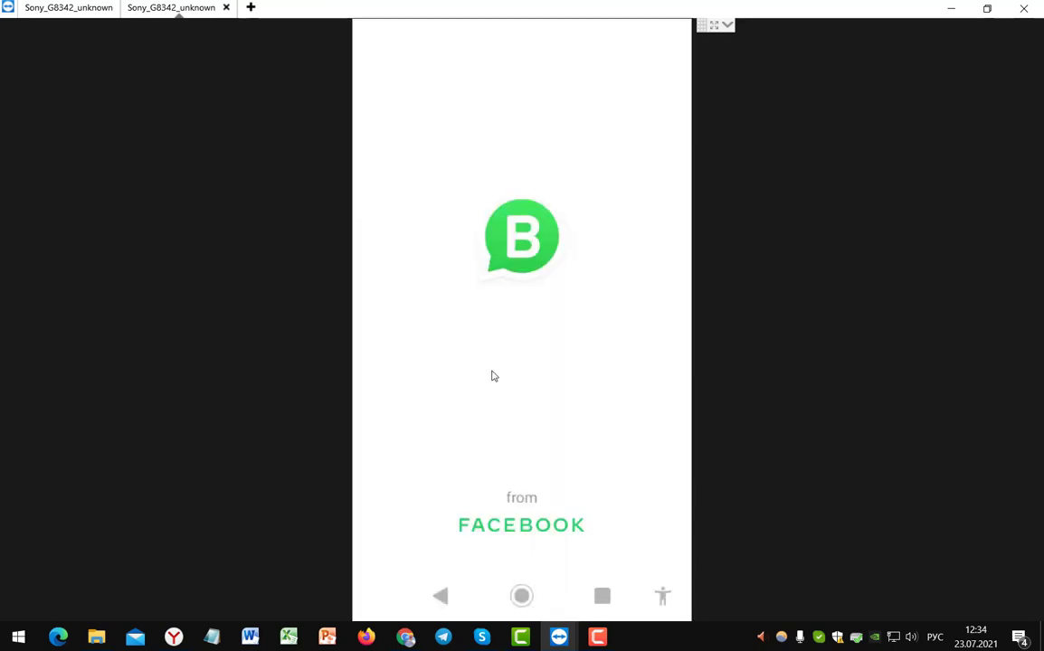
{"action": "left_click", "coordinate": [489, 220]}
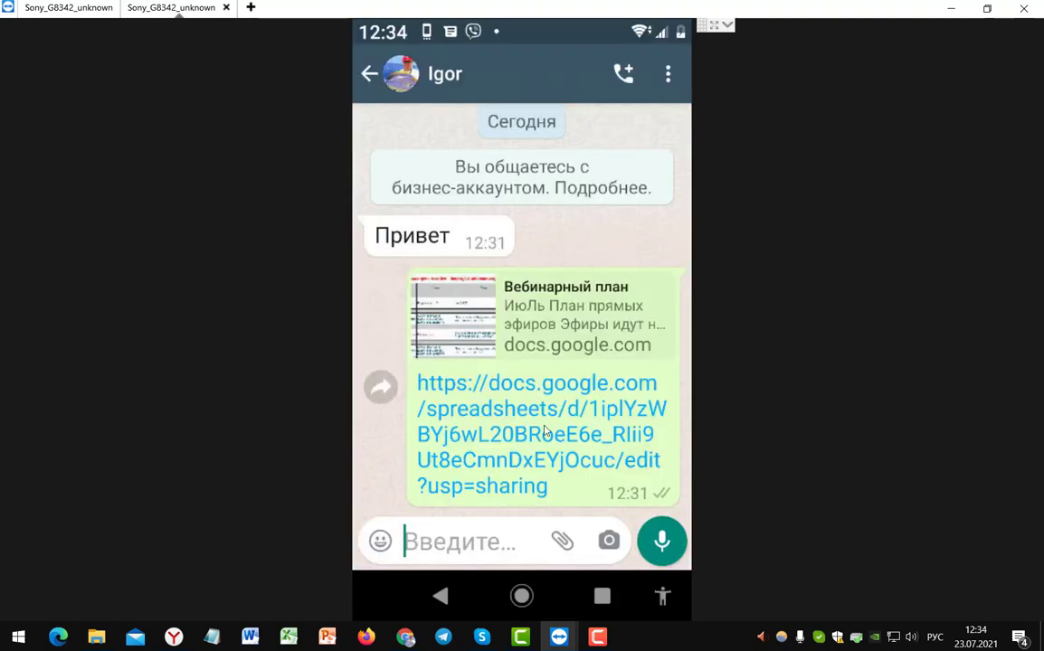
{"action": "left_click", "coordinate": [498, 434]}
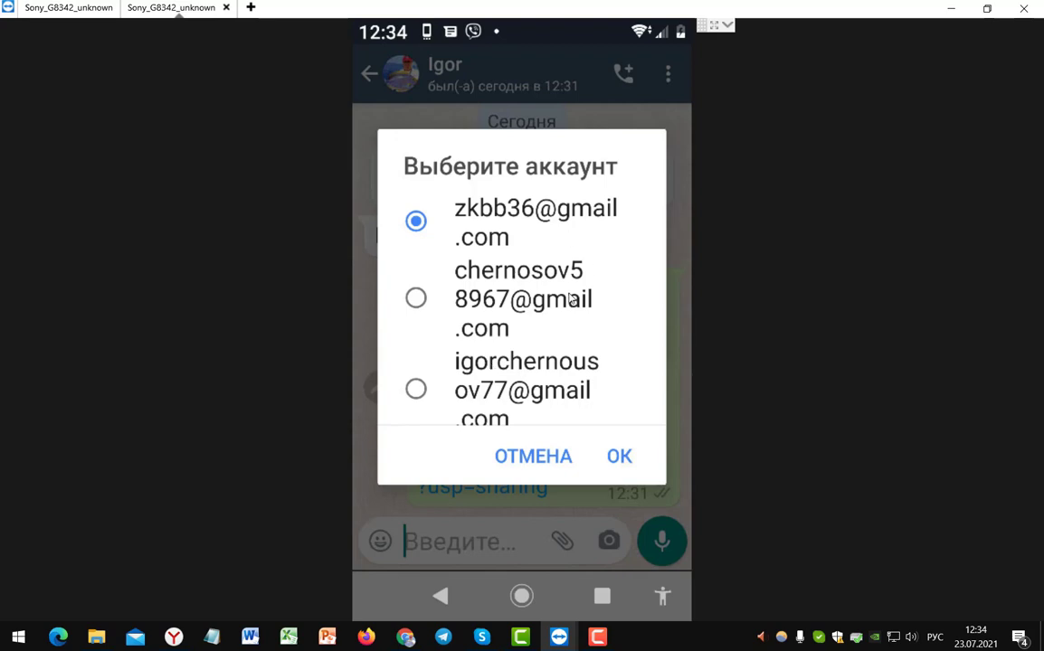
{"action": "left_click", "coordinate": [416, 301]}
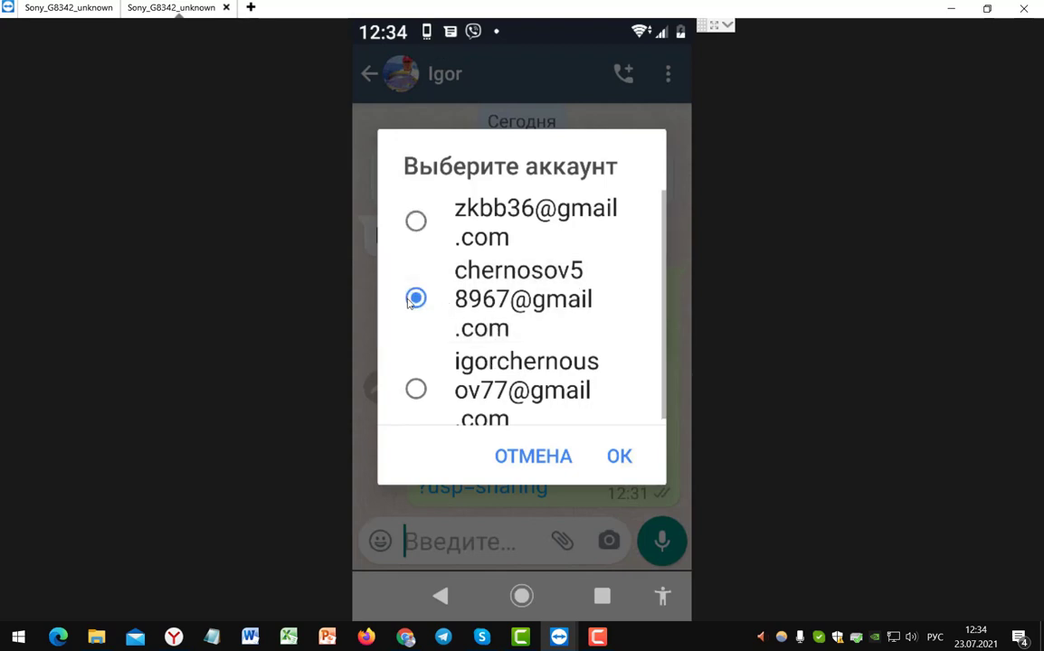
{"action": "left_click", "coordinate": [620, 457]}
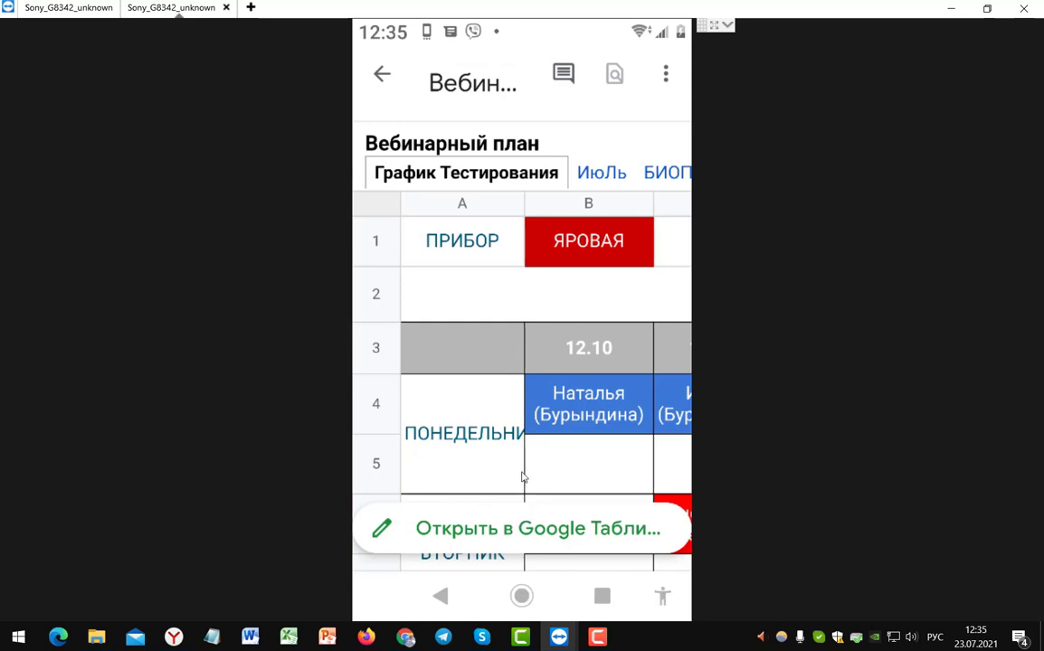
- Choose to open the sheet in the Sheets app and install Google Таблицы from Play
{"action": "mouse_move", "coordinate": [344, 477]}
{"action": "left_mouse_down"}
{"action": "mouse_move", "coordinate": [513, 583]}
{"action": "mouse_move", "coordinate": [344, 480]}
{"action": "left_mouse_up"}
{"action": "left_click", "coordinate": [496, 538]}
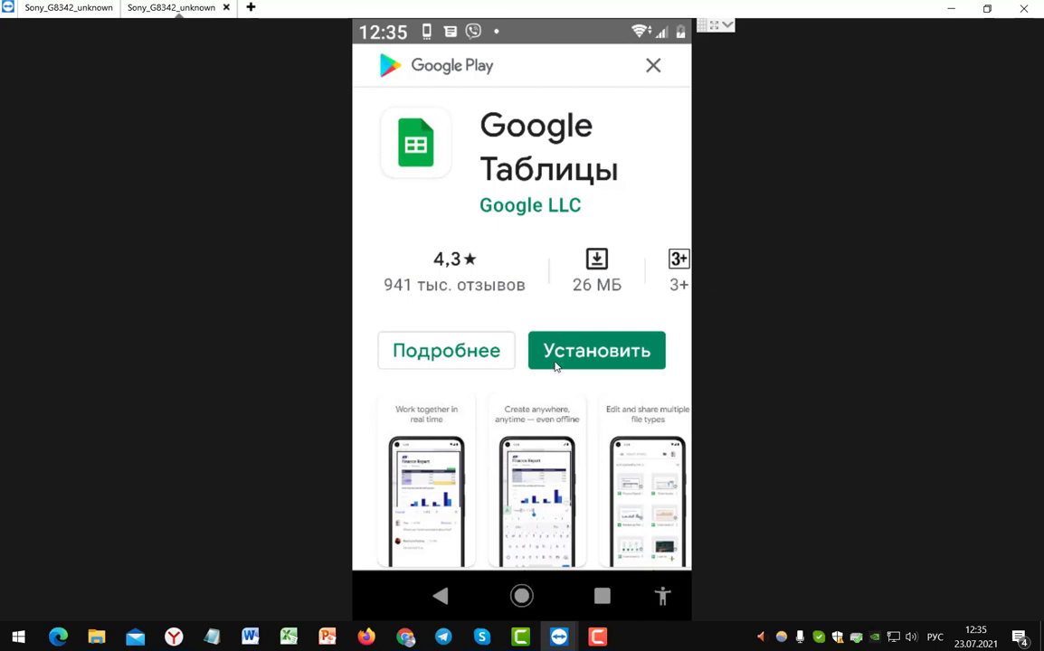
{"action": "left_click", "coordinate": [585, 355]}
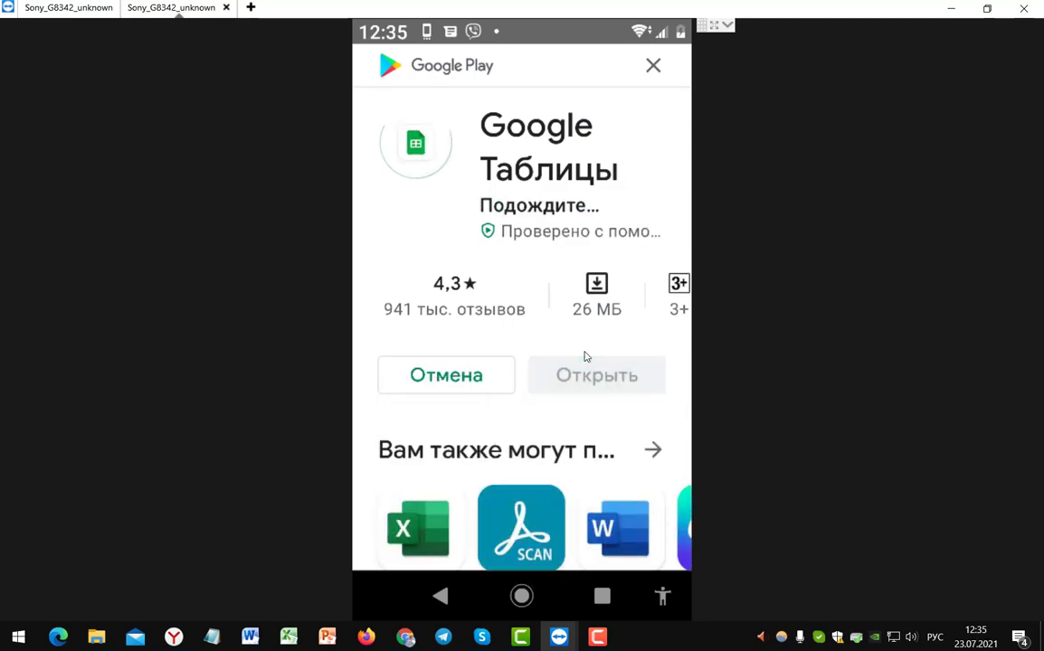